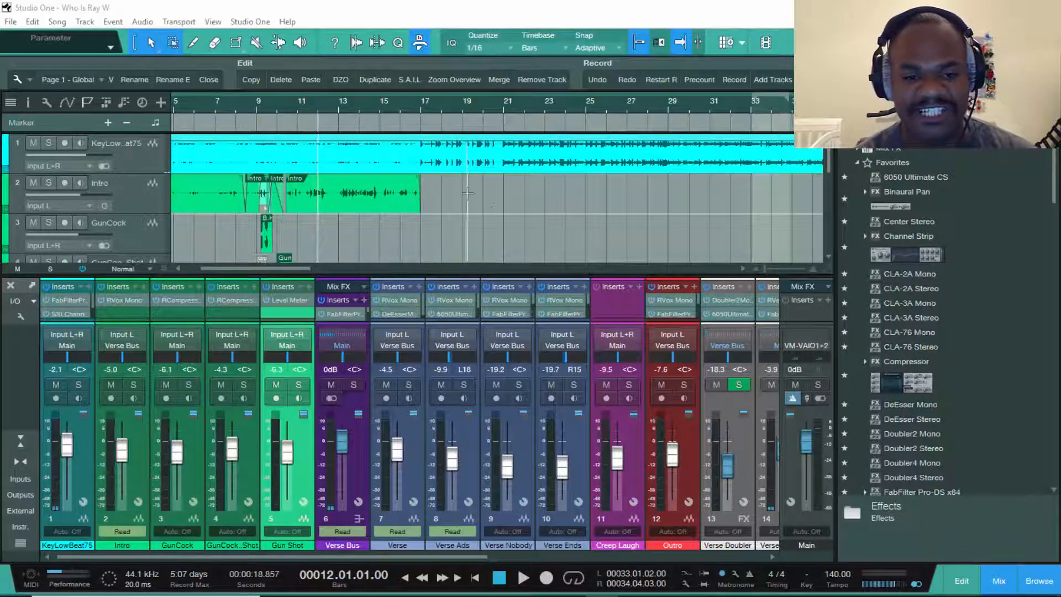
# Loop the first clip on the Verse track, set the loop end to 20.02.01.00, and audition from near bar 19
pyautogui.scroll(-5, 504, 206)
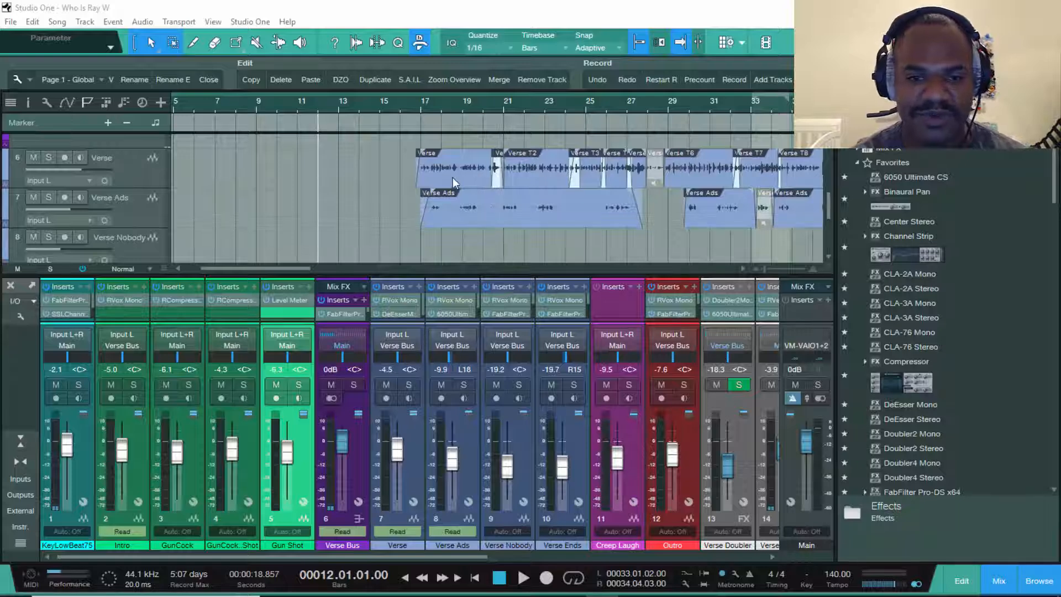
pyautogui.scroll(3, 420, 113)
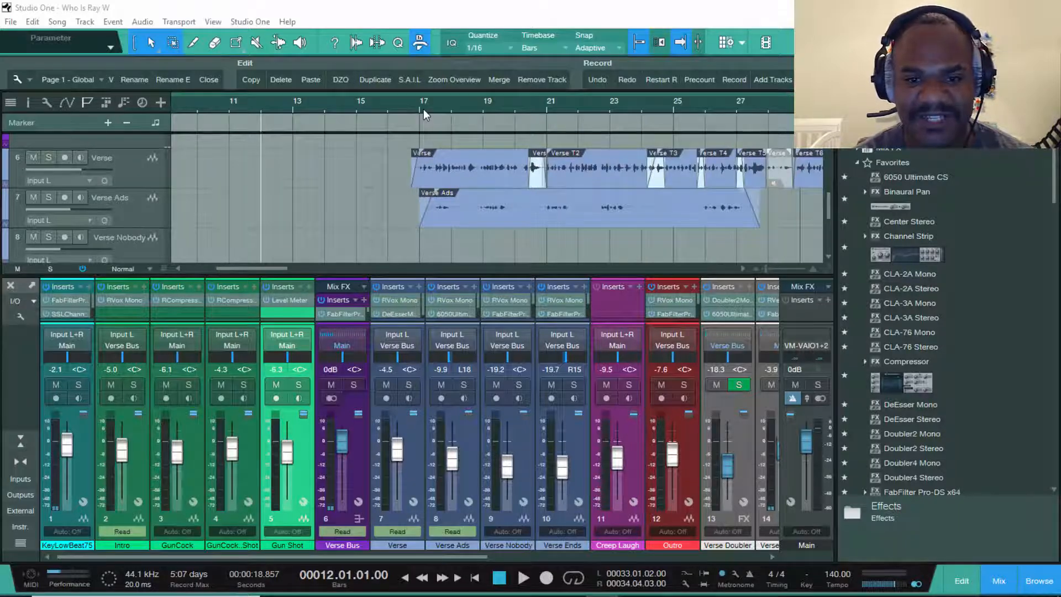
pyautogui.click(480, 180)
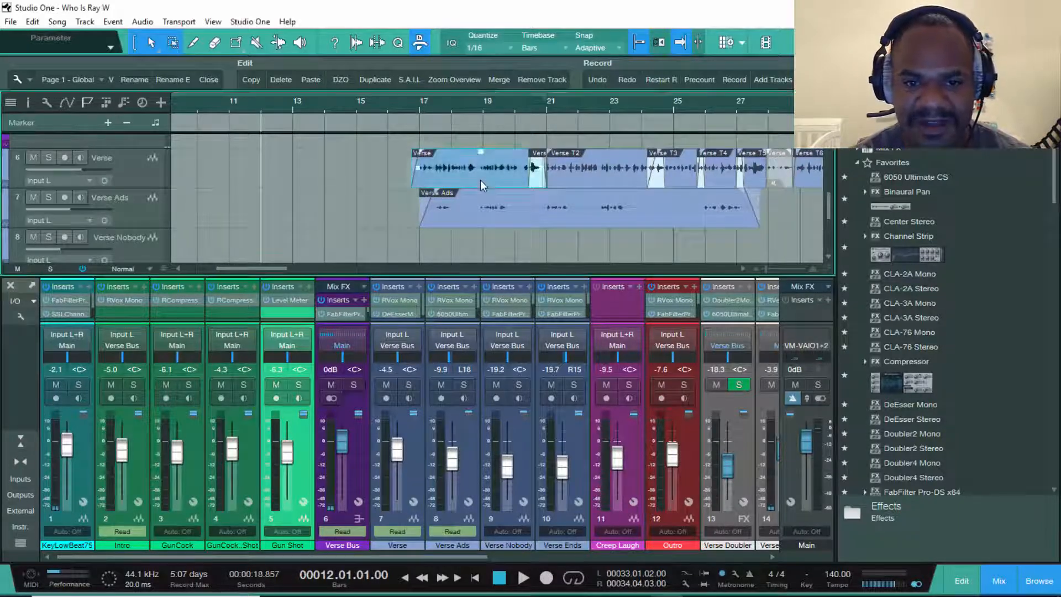
pyautogui.click(573, 578)
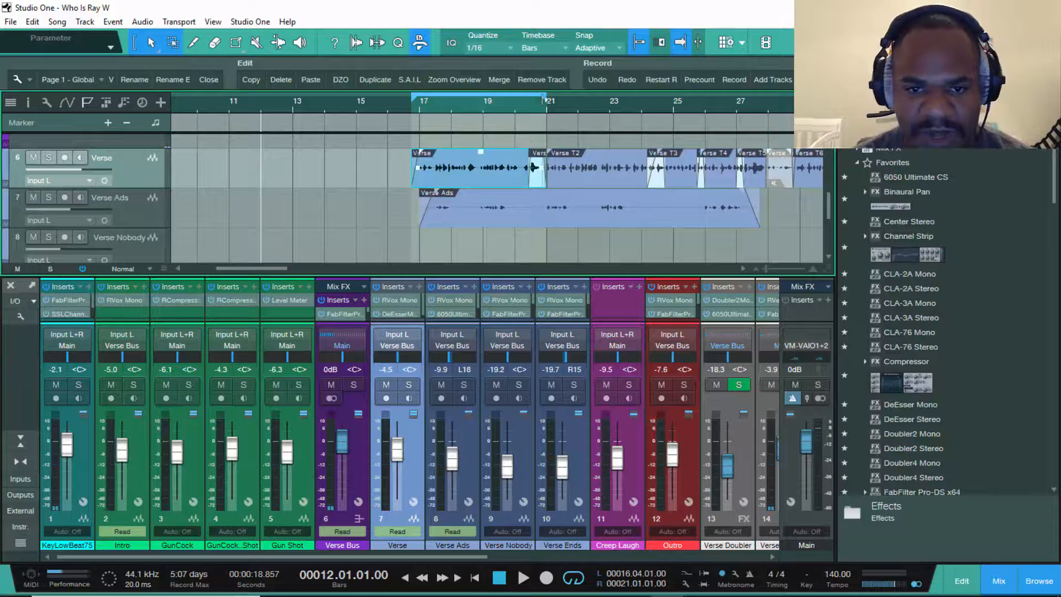
pyautogui.moveTo(544, 99)
pyautogui.mouseDown()
pyautogui.moveTo(520, 106)
pyautogui.moveTo(555, 106)
pyautogui.moveTo(506, 101)
pyautogui.moveTo(522, 102)
pyautogui.mouseUp()
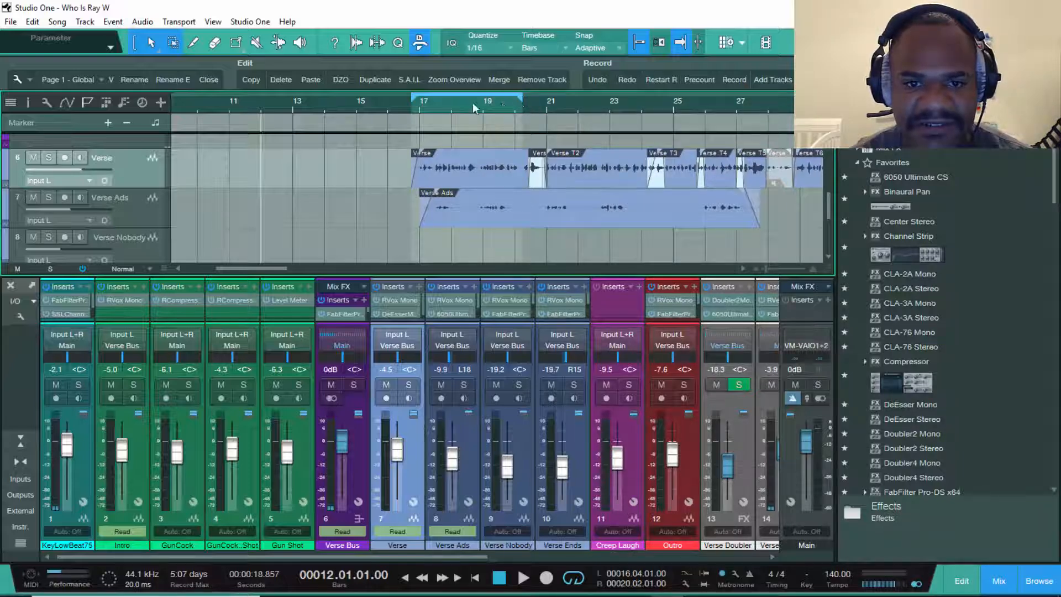
pyautogui.click(501, 102)
pyautogui.press('space')
pyautogui.press('space')
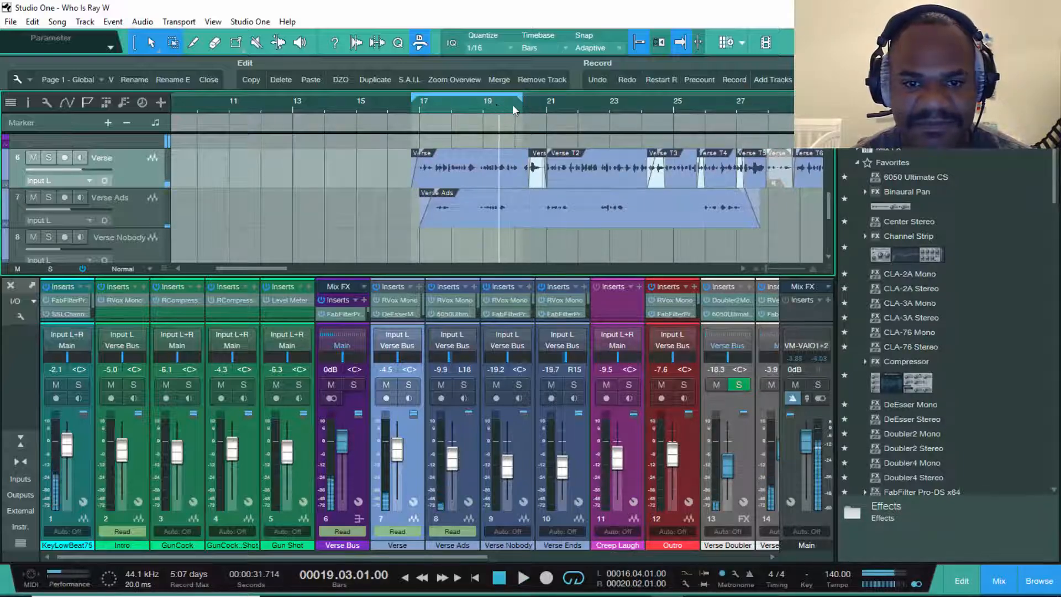
# Try shorter loop ends at 19.01.01.00 and 19.04.01.00, auditioning the verse near each one
pyautogui.moveTo(523, 97); pyautogui.dragTo(479, 103)
pyautogui.click(473, 102)
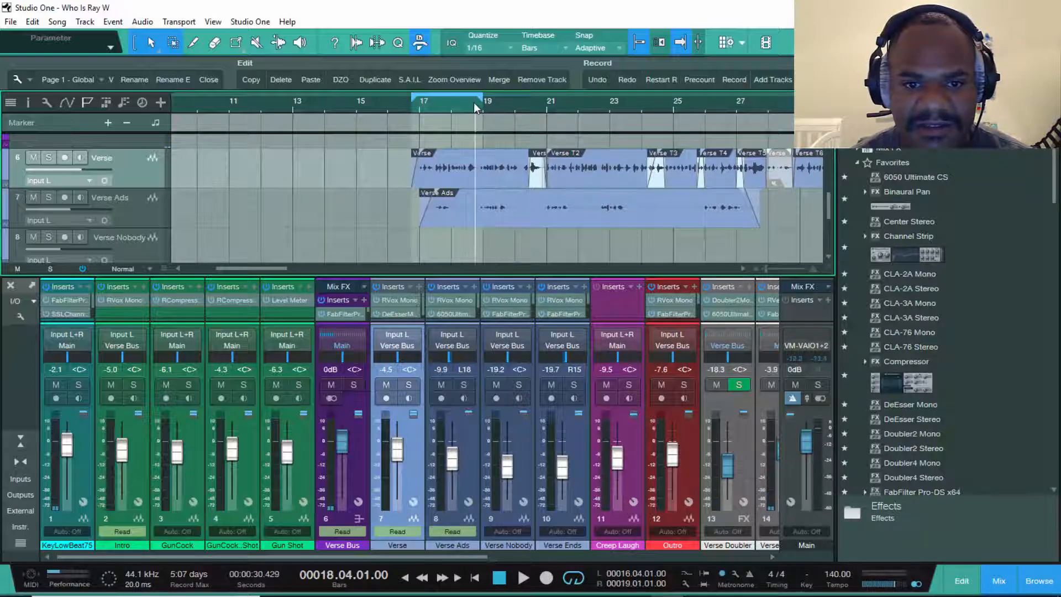
pyautogui.press('space')
pyautogui.press('space')
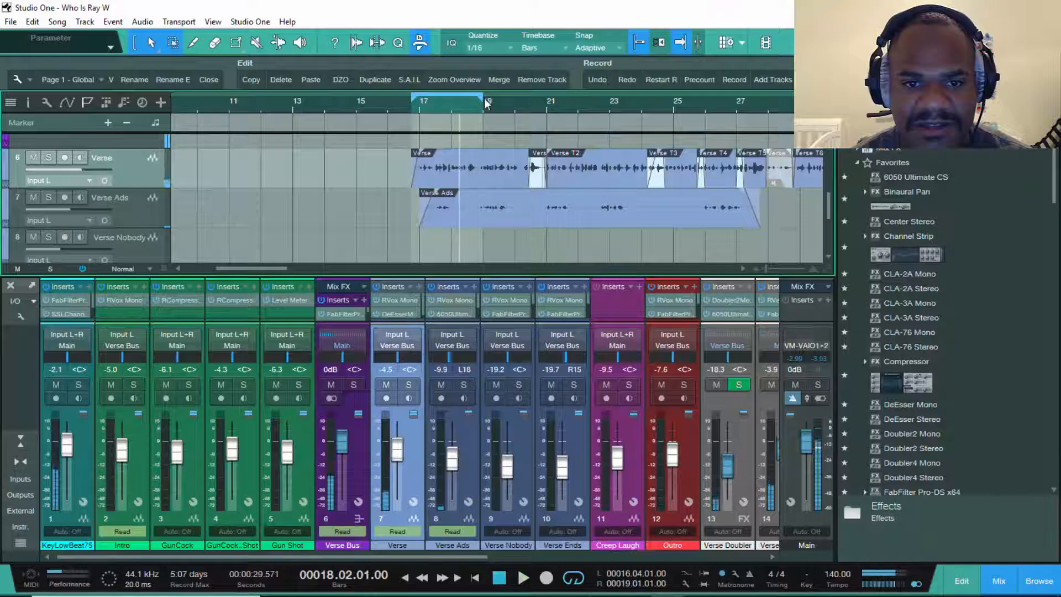
pyautogui.moveTo(484, 102); pyautogui.dragTo(509, 101)
pyautogui.click(483, 106)
pyautogui.press('space')
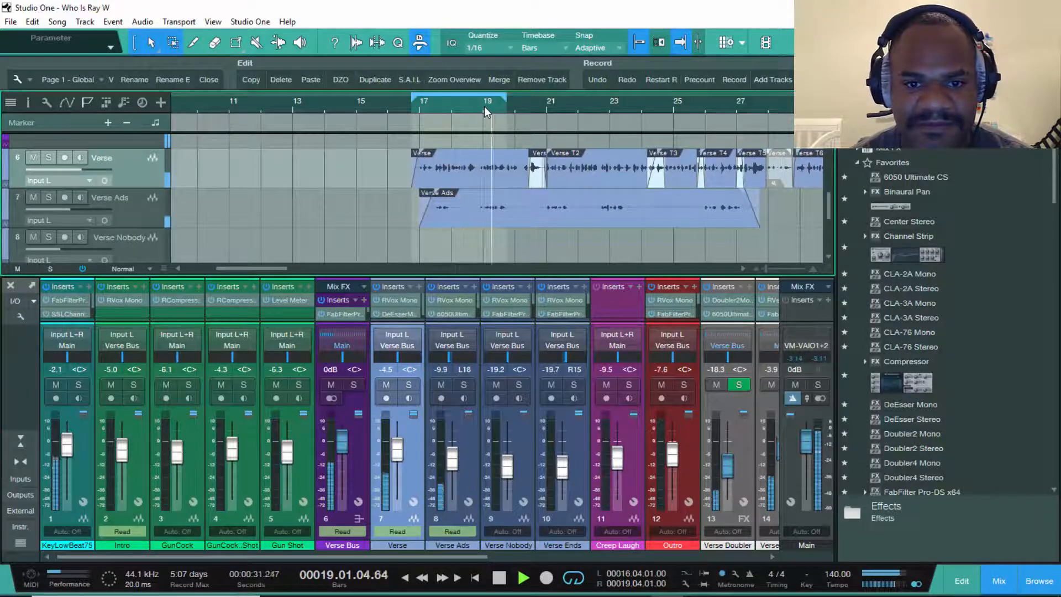
pyautogui.press('space')
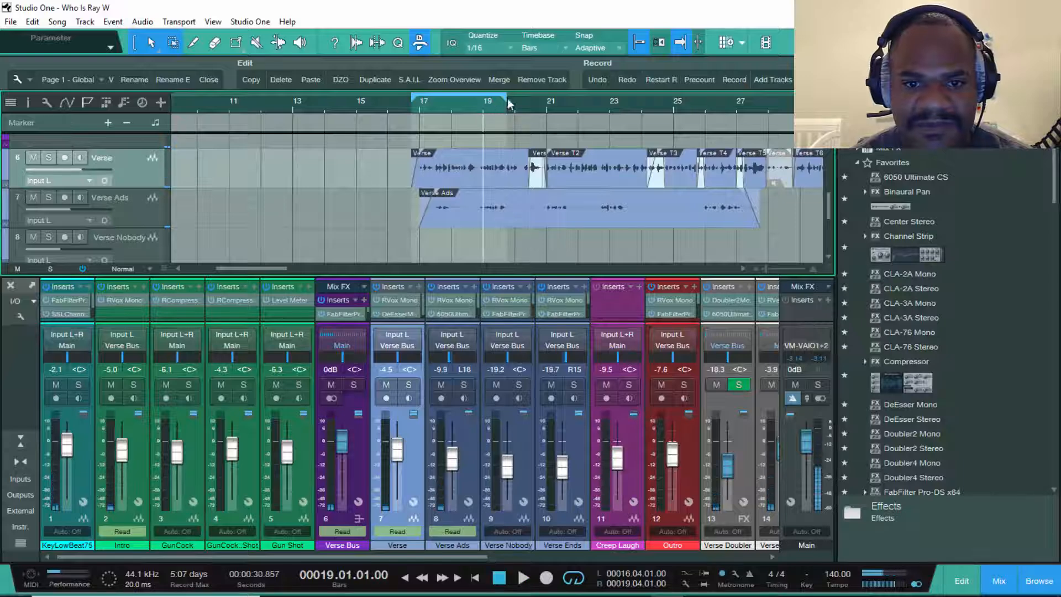
# Set the loop end to 20.02.01.00 and play the looped verse section
pyautogui.moveTo(507, 100); pyautogui.dragTo(523, 101)
pyautogui.press('space')
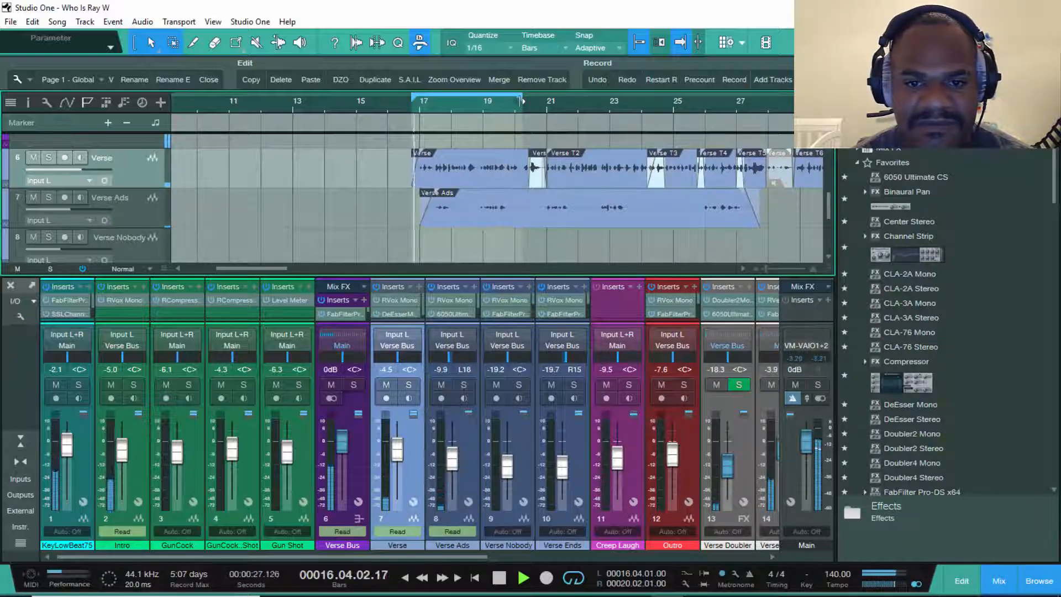
pyautogui.press('space')
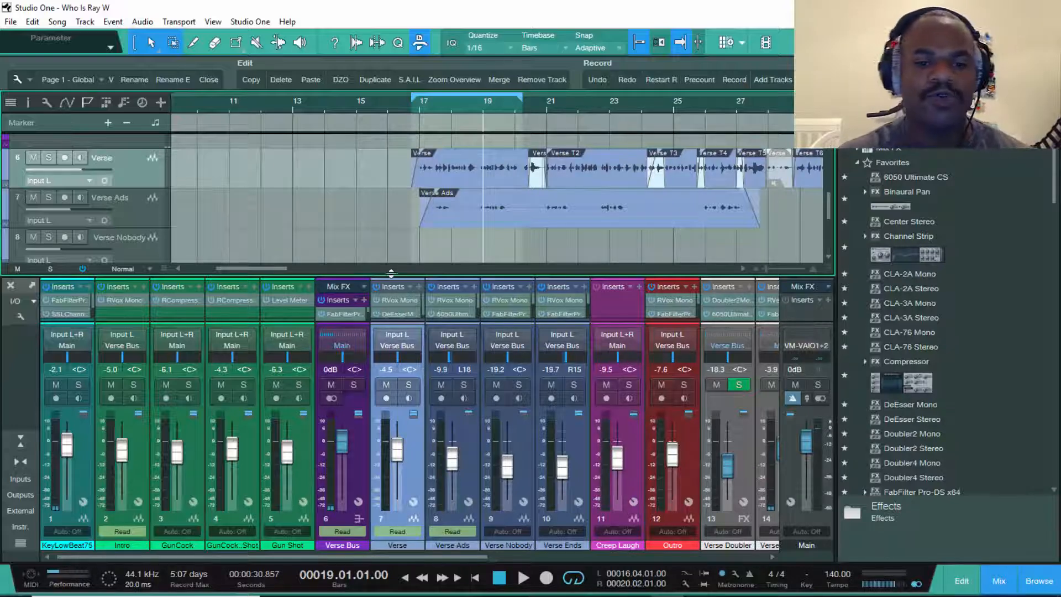
# Enlarge the mixer and extend the inserts area to show the Verse Bus's full plug-in chain
pyautogui.moveTo(388, 274); pyautogui.dragTo(386, 92)
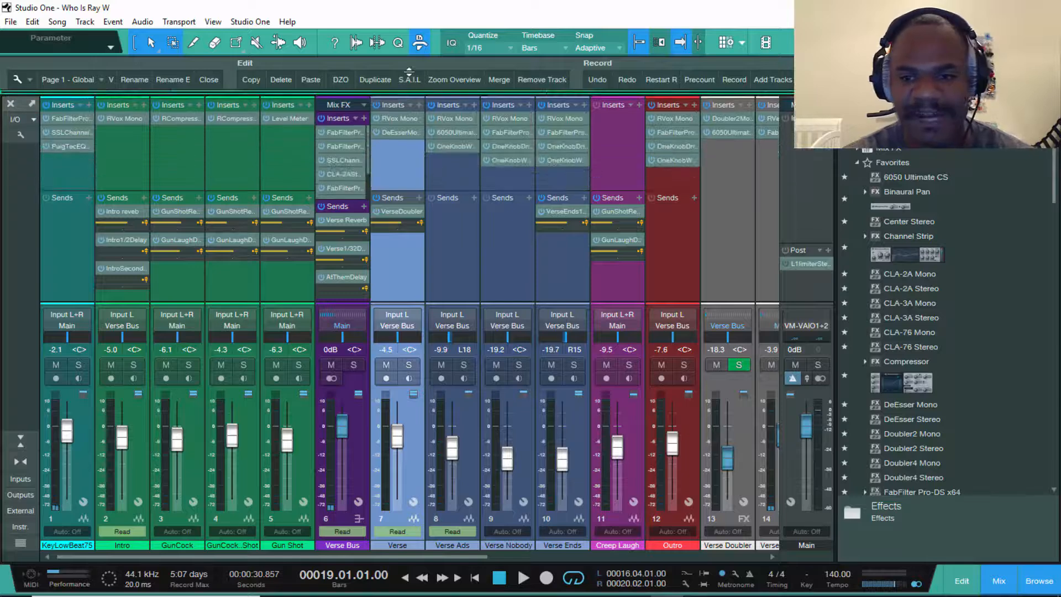
pyautogui.moveTo(339, 201); pyautogui.dragTo(343, 256)
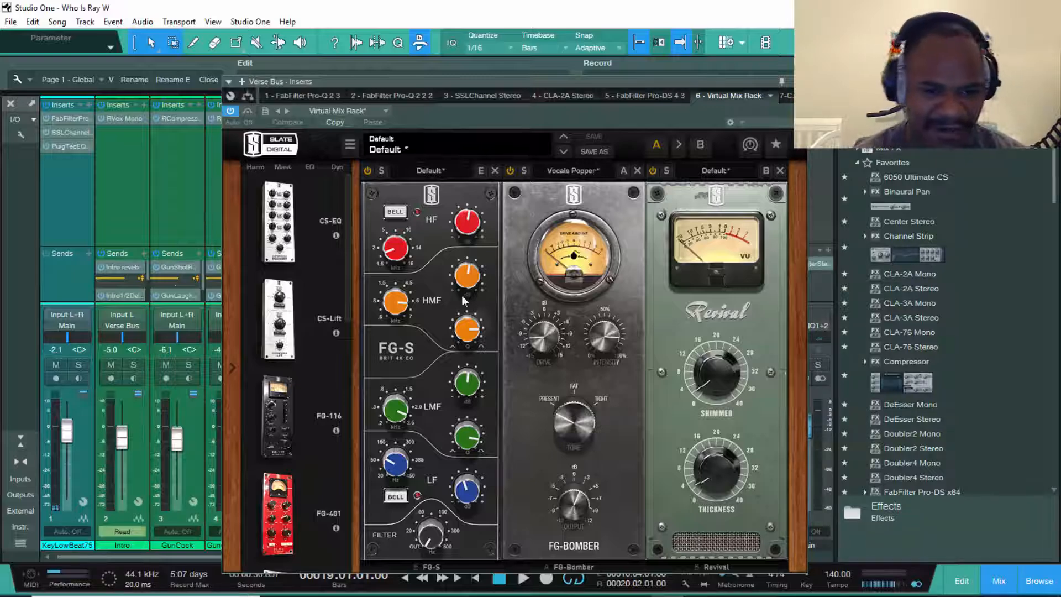
# Look through the list of available modules in the Verse Bus's Virtual Mix Rack
pyautogui.scroll(-10, 327, 420)
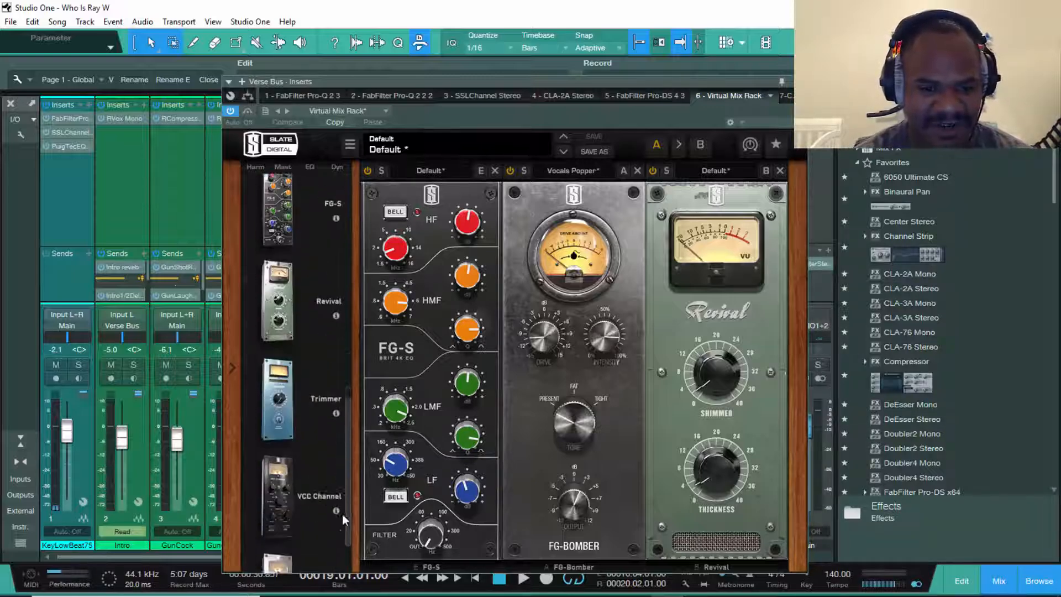
pyautogui.scroll(-3, 343, 514)
pyautogui.scroll(8, 343, 530)
pyautogui.scroll(-6, 348, 498)
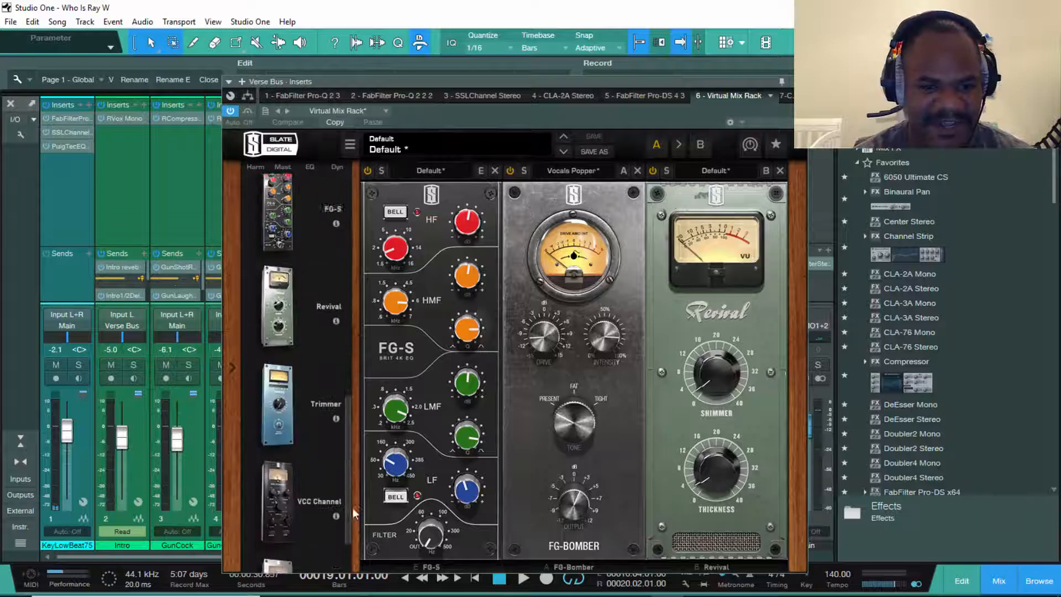
pyautogui.moveTo(352, 508); pyautogui.dragTo(363, 250)
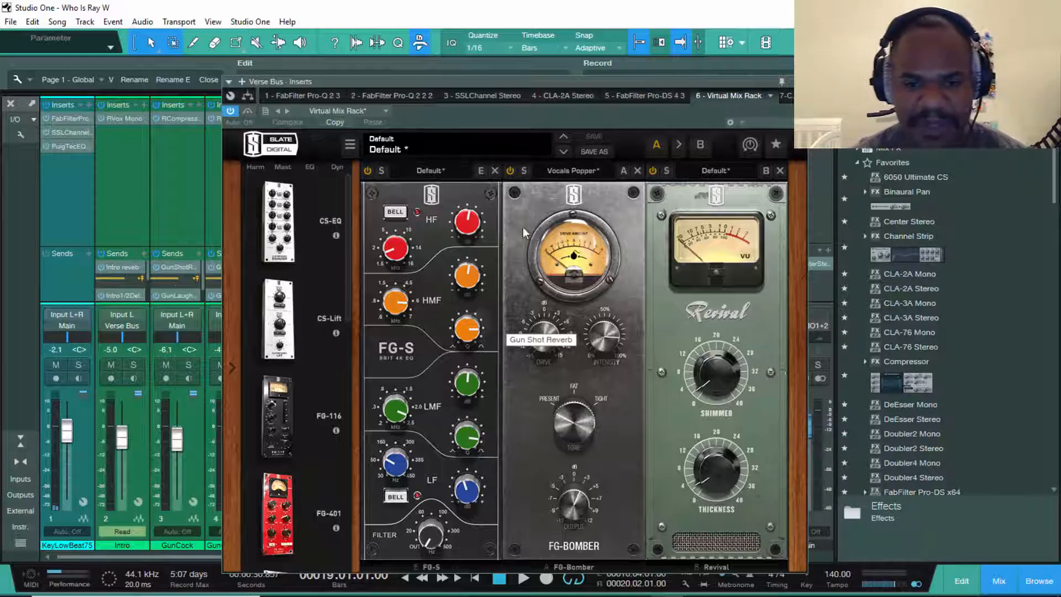
# Check FG-Bomber's preset list and try placing Revival ahead of FG-Bomber in the rack
pyautogui.click(556, 170)
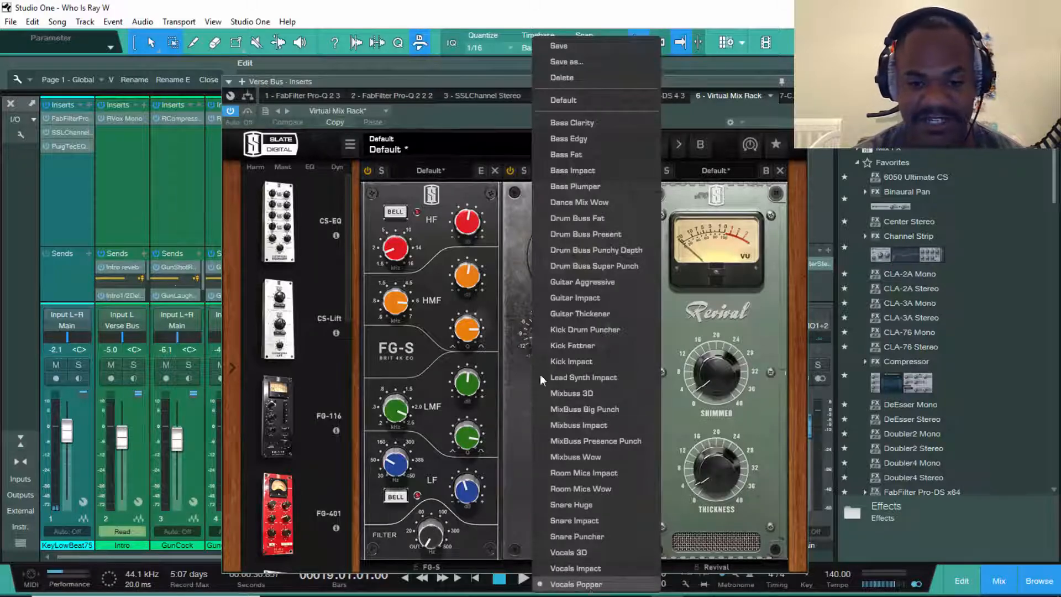
pyautogui.click(374, 171)
pyautogui.moveTo(716, 194); pyautogui.dragTo(547, 194)
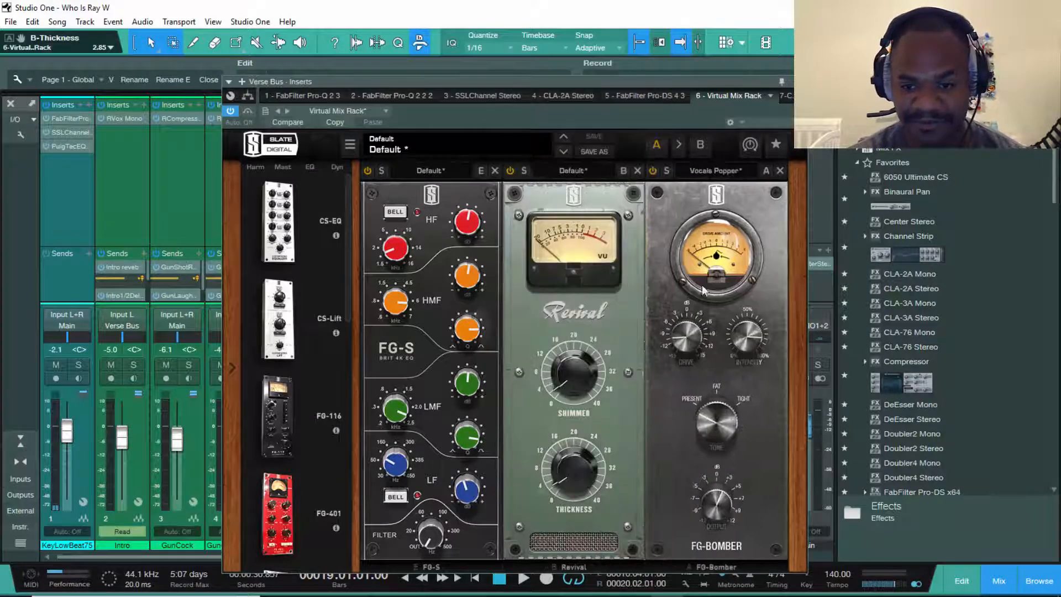
pyautogui.moveTo(771, 262); pyautogui.dragTo(629, 262)
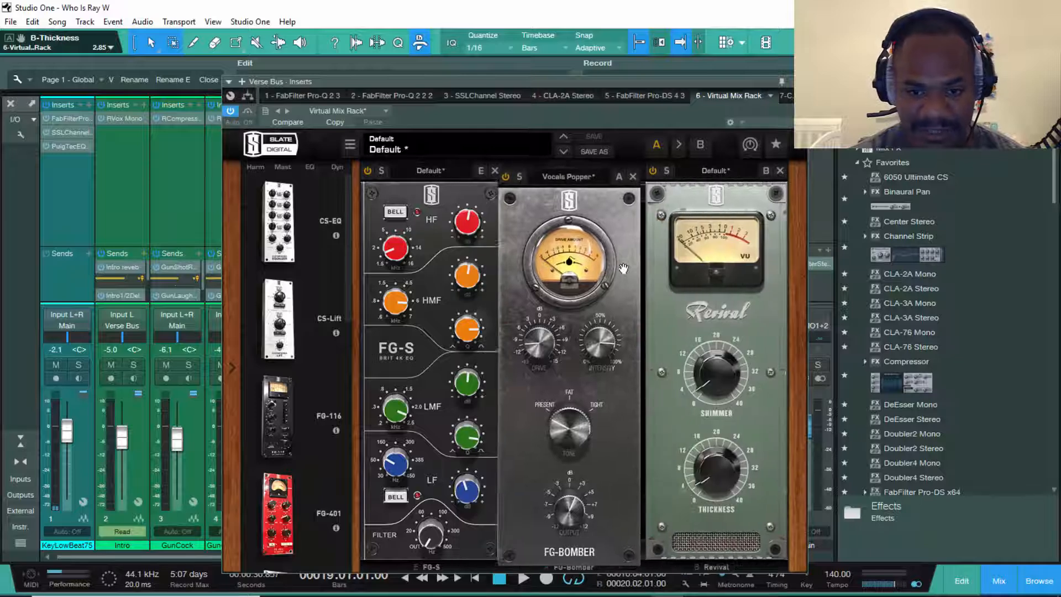
# Switch FG-S off and on again, and solo the FG-Bomber module while the verse loop plays
pyautogui.click(369, 172)
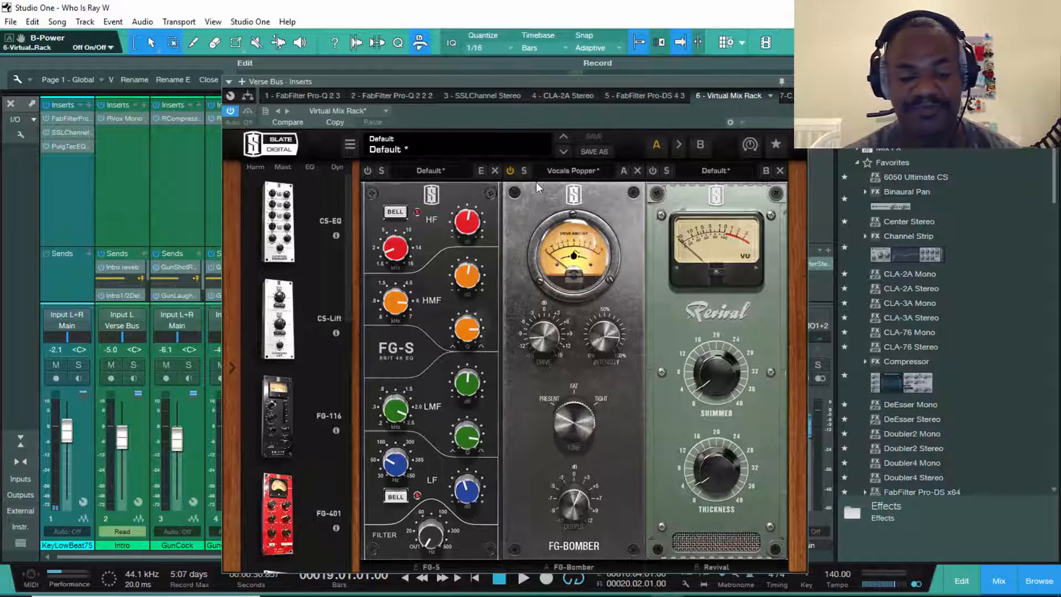
pyautogui.click(368, 169)
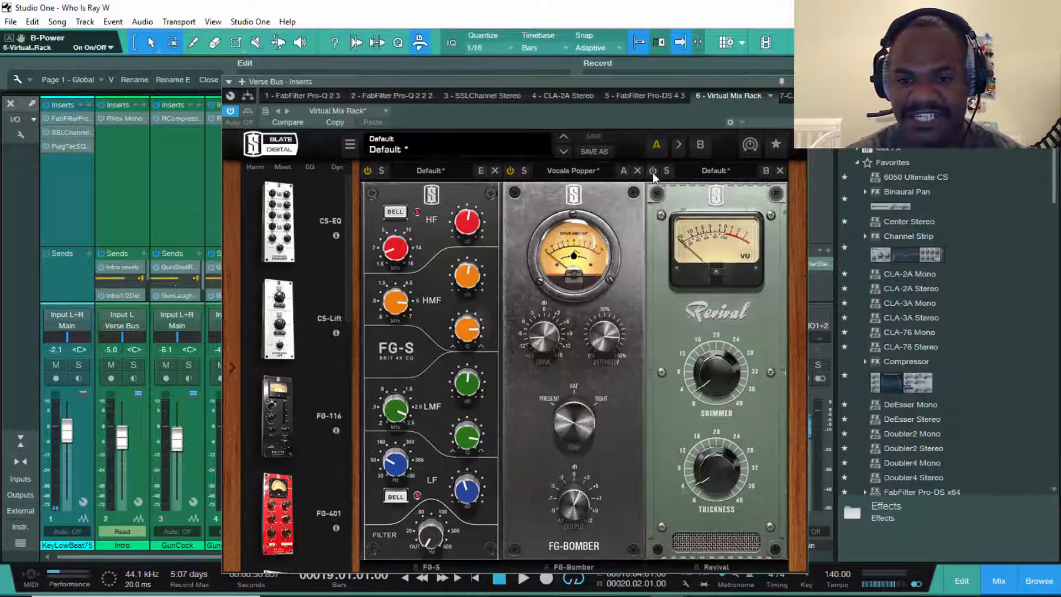
pyautogui.press('space')
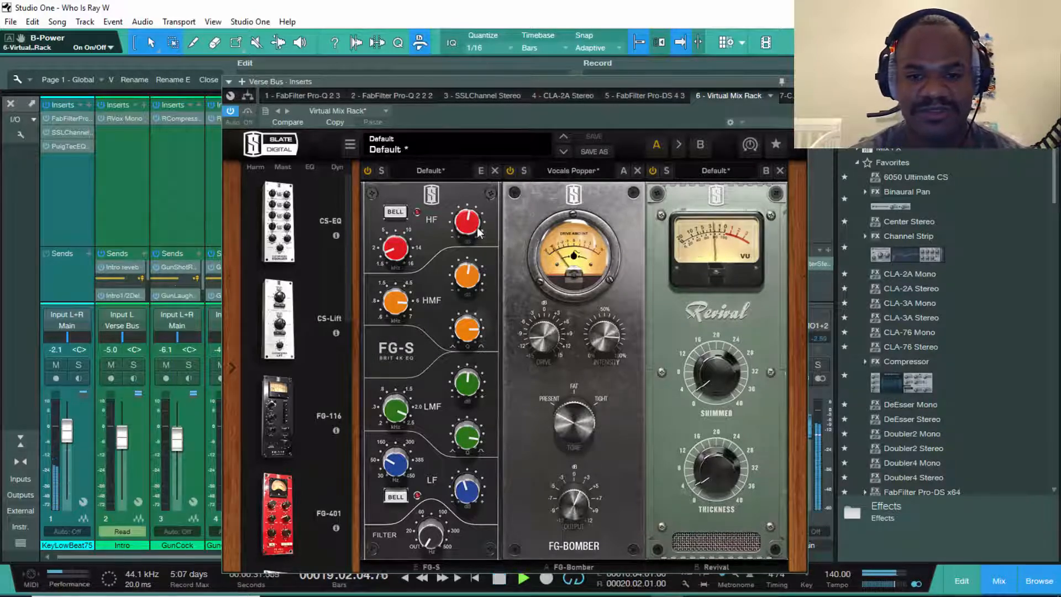
pyautogui.click(524, 171)
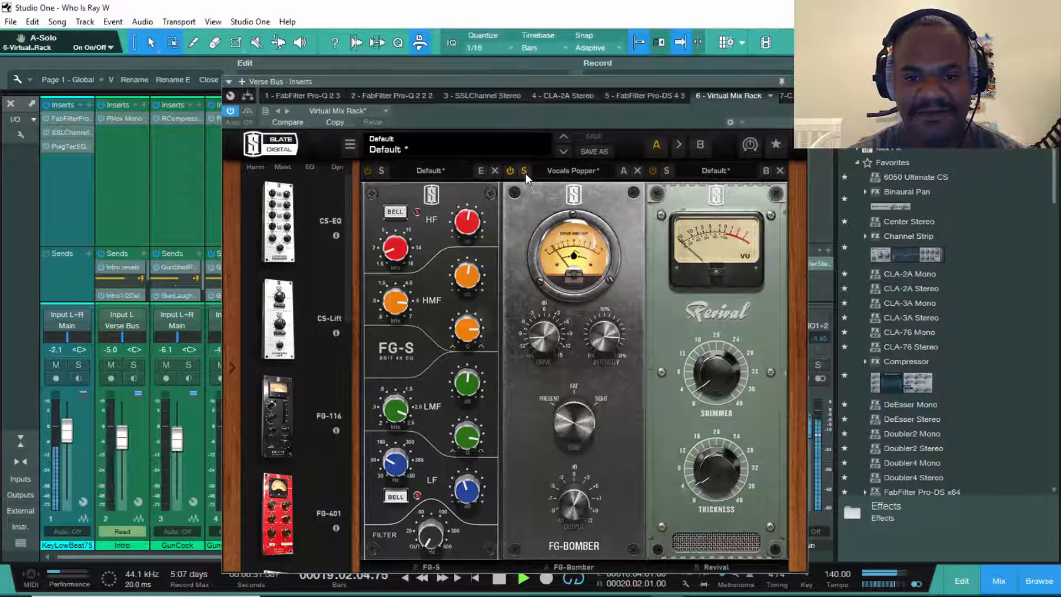
pyautogui.press('space')
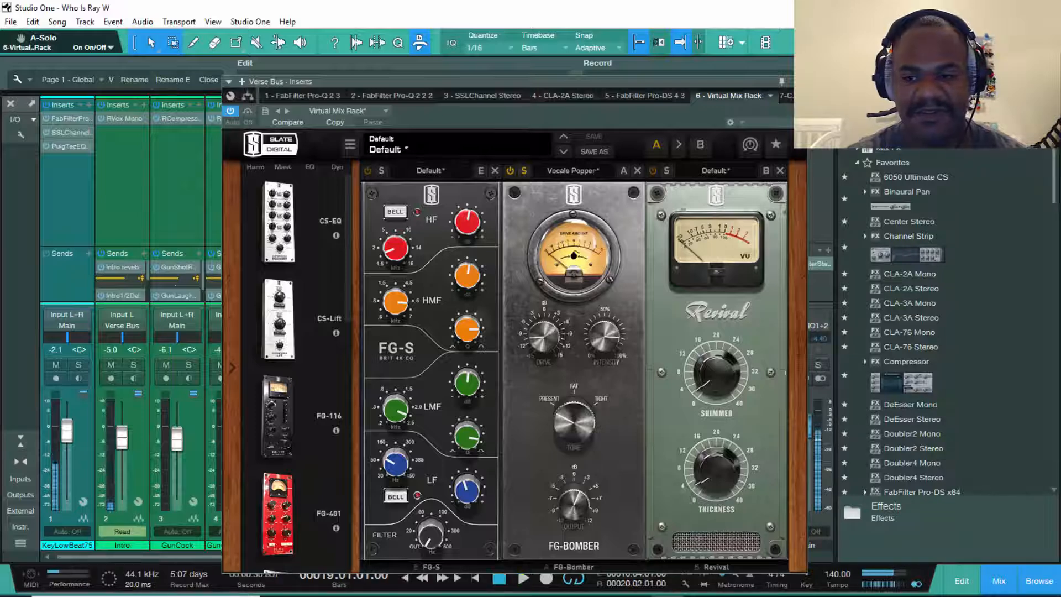
# Reopen the Verse Bus's Virtual Mix Rack and move its window up, clear of the transport controls
pyautogui.click(790, 82)
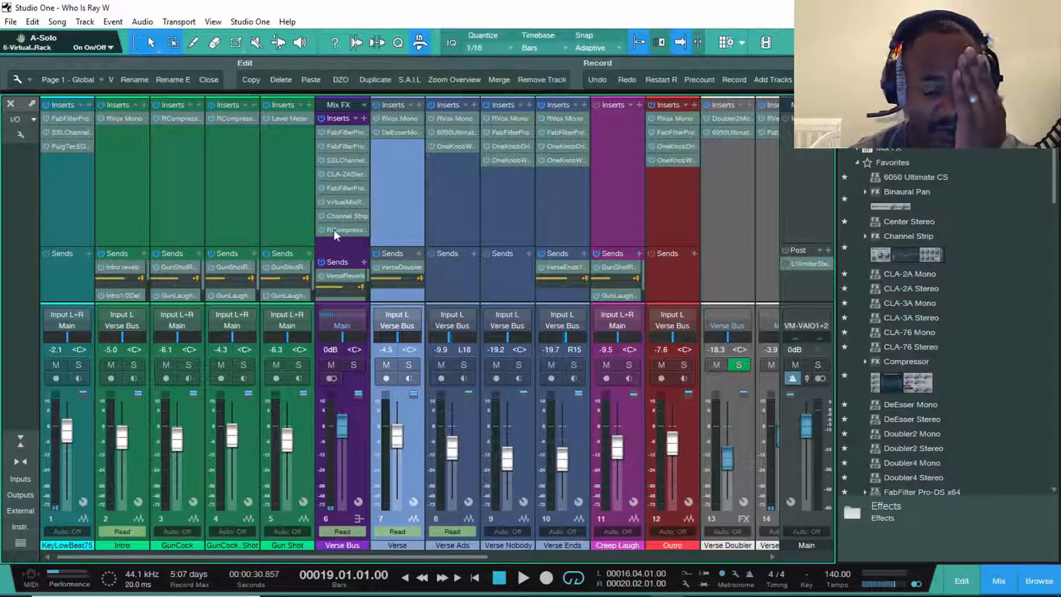
pyautogui.doubleClick(338, 203)
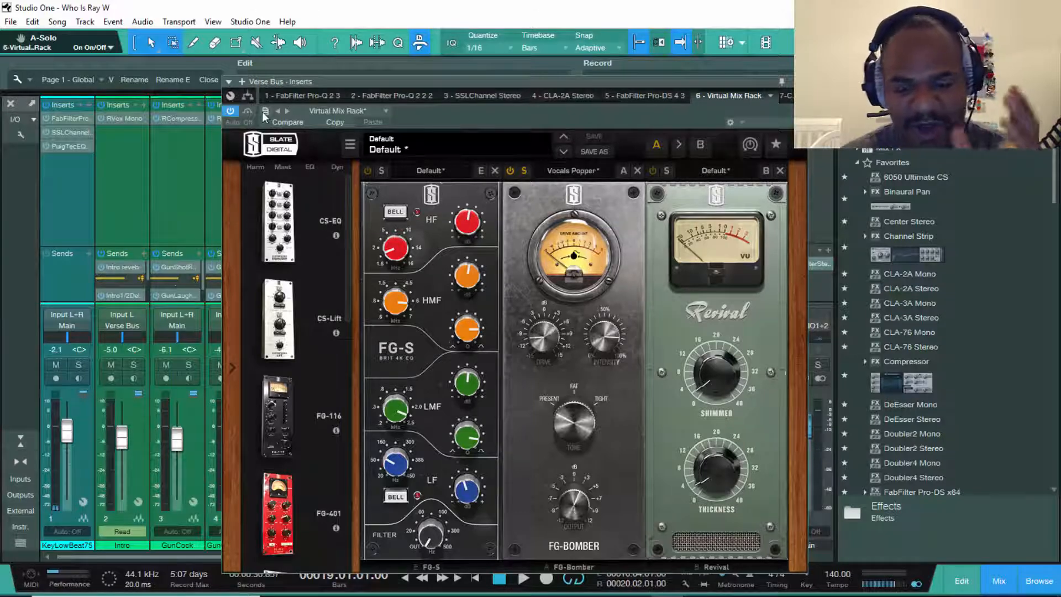
pyautogui.moveTo(587, 113); pyautogui.dragTo(586, 113)
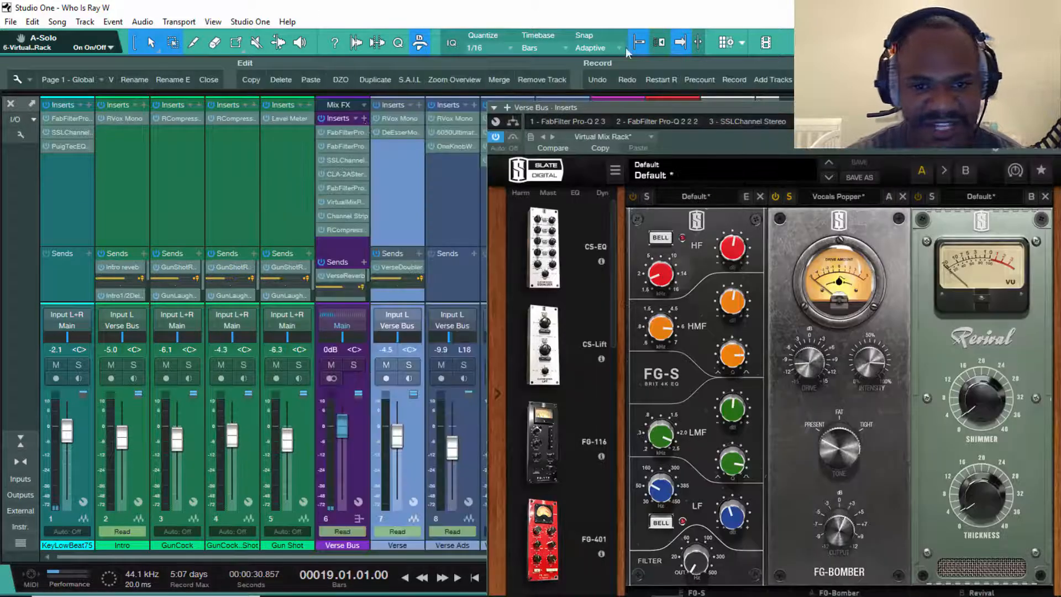
pyautogui.moveTo(672, 107); pyautogui.dragTo(441, 49)
pyautogui.press('F5')
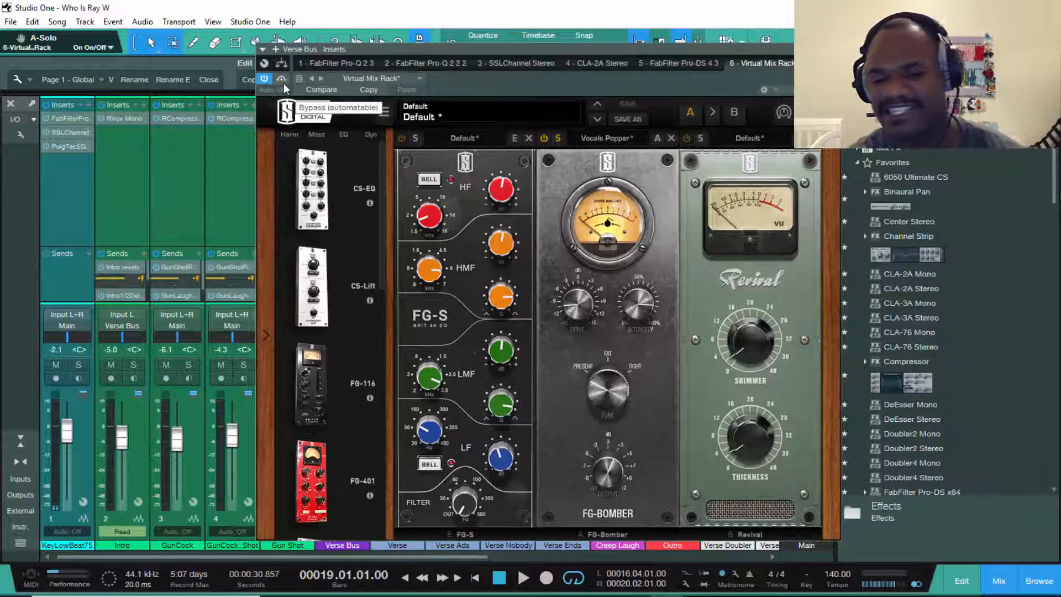
# Play the verse loop and repeatedly switch the Virtual Mix Rack's bypass on and off to compare the vocals, ending with playback stopped
pyautogui.press('space')
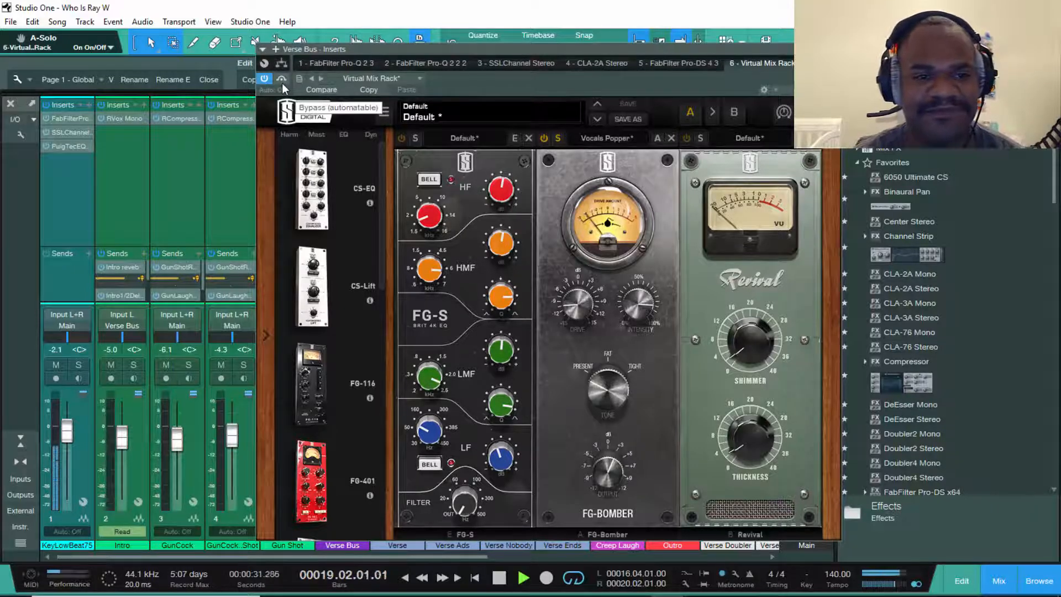
pyautogui.click(282, 78)
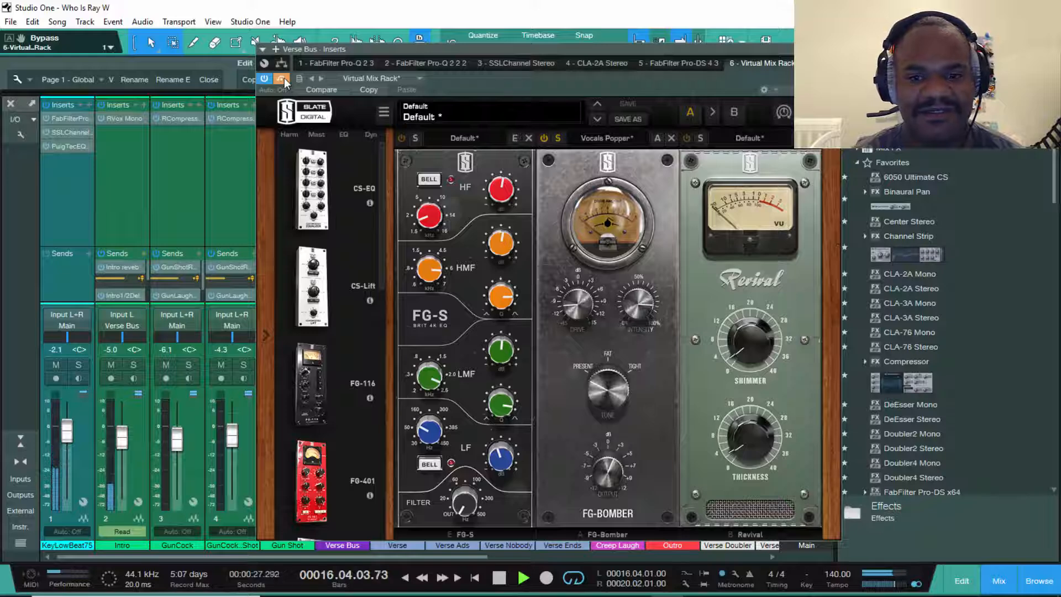
pyautogui.click(282, 79)
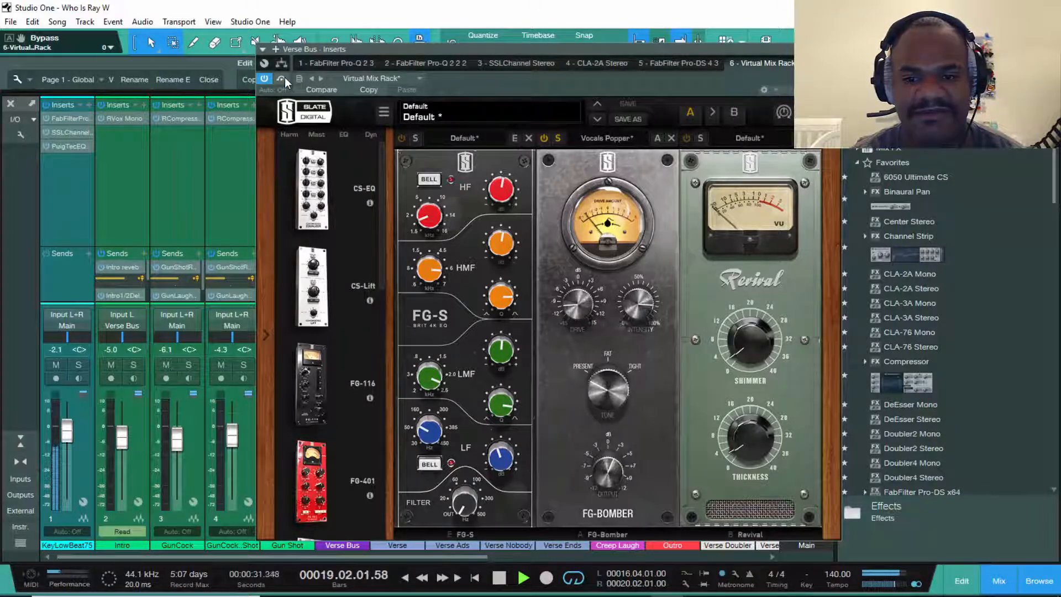
pyautogui.click(282, 78)
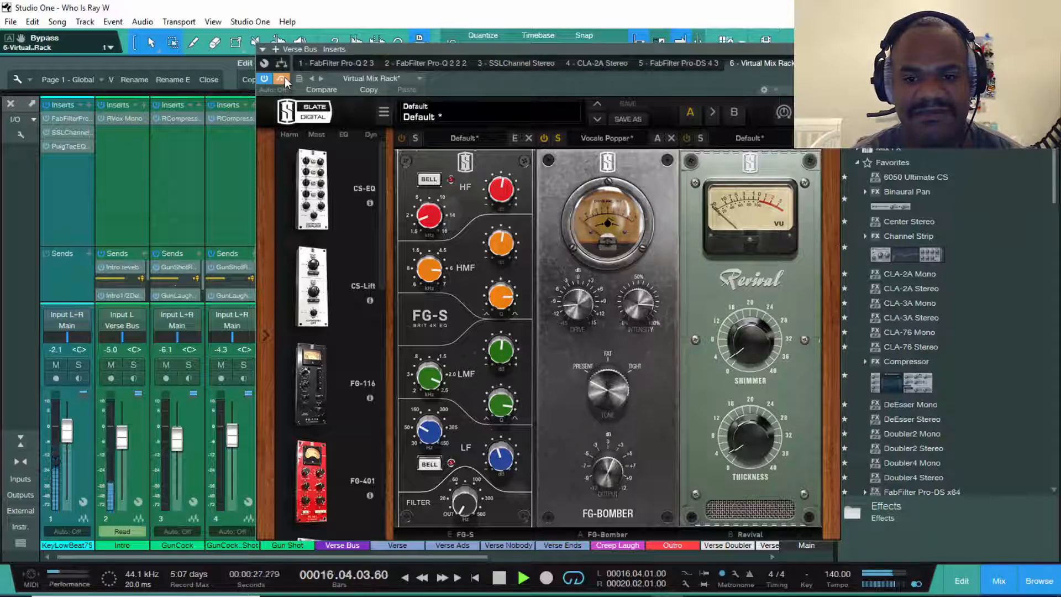
pyautogui.click(284, 77)
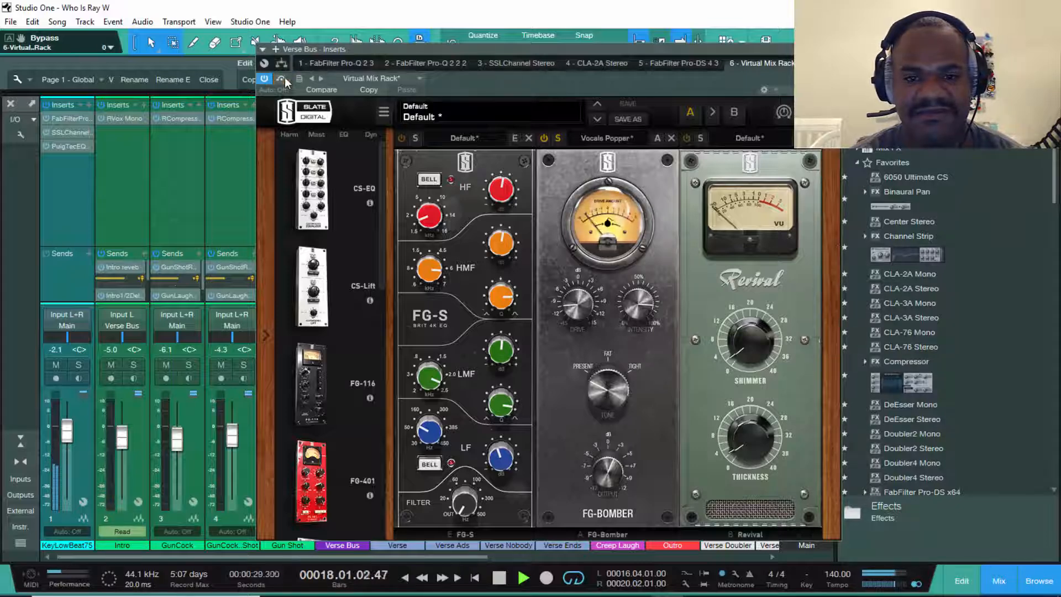
pyautogui.click(284, 77)
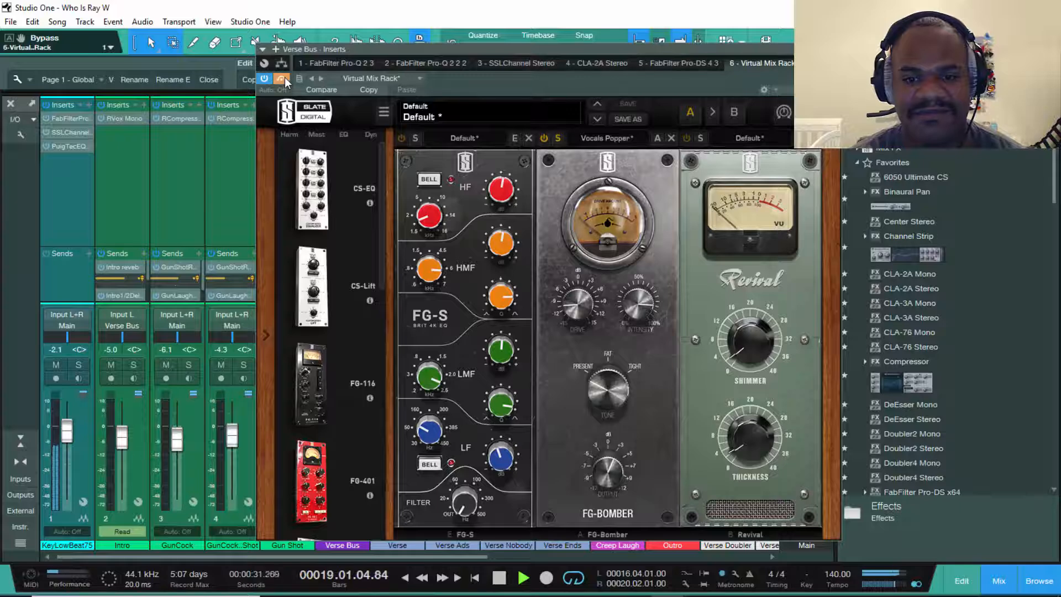
pyautogui.click(284, 77)
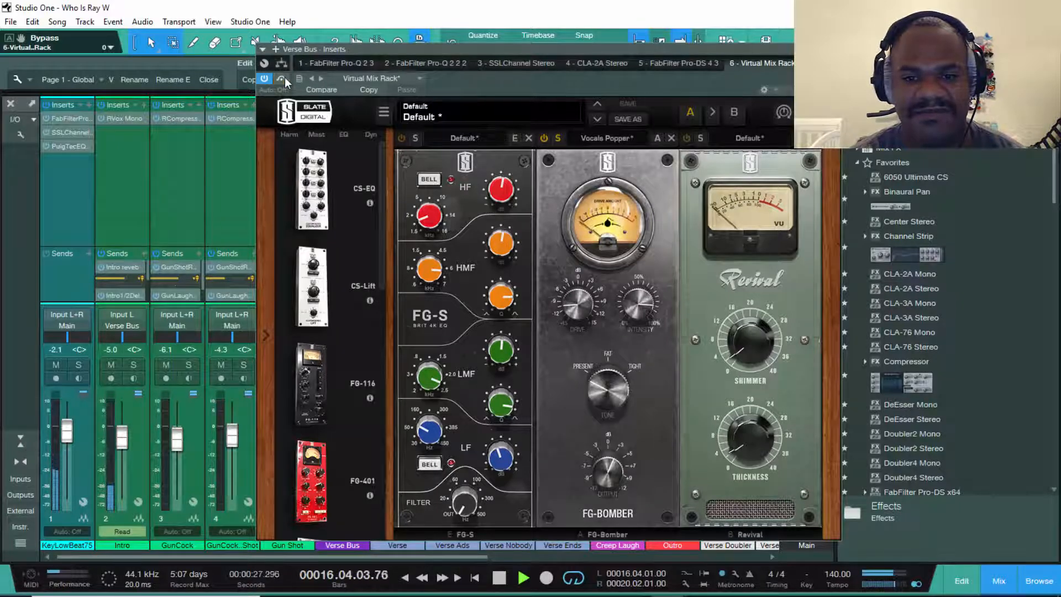
pyautogui.press('space')
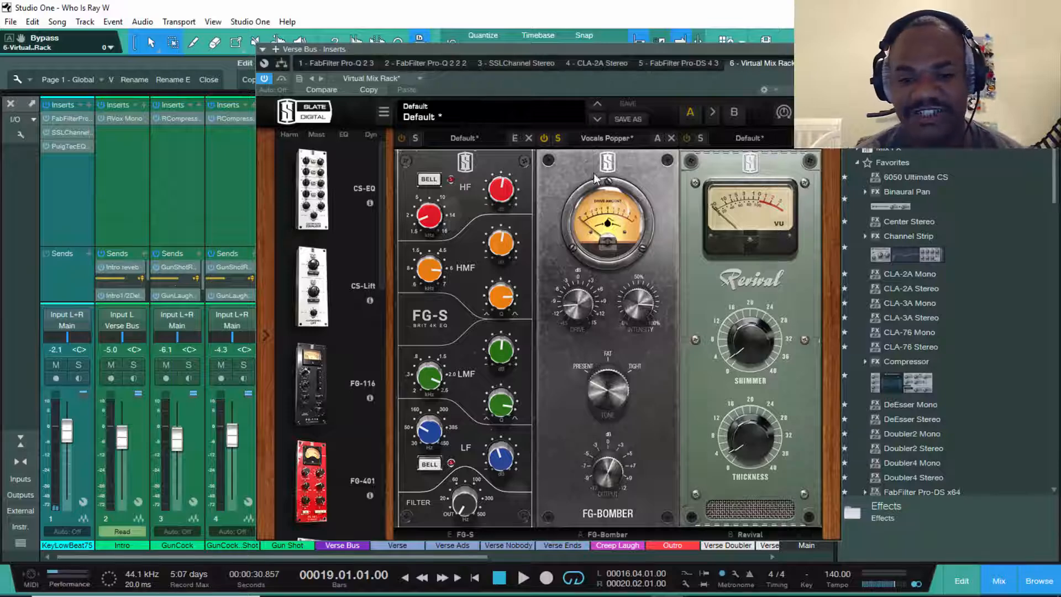
# Check FG-Bomber's preset list, then replay the verse loop with the rack's bypass toggled on and off, and stop with the rack bypassed
pyautogui.click(602, 139)
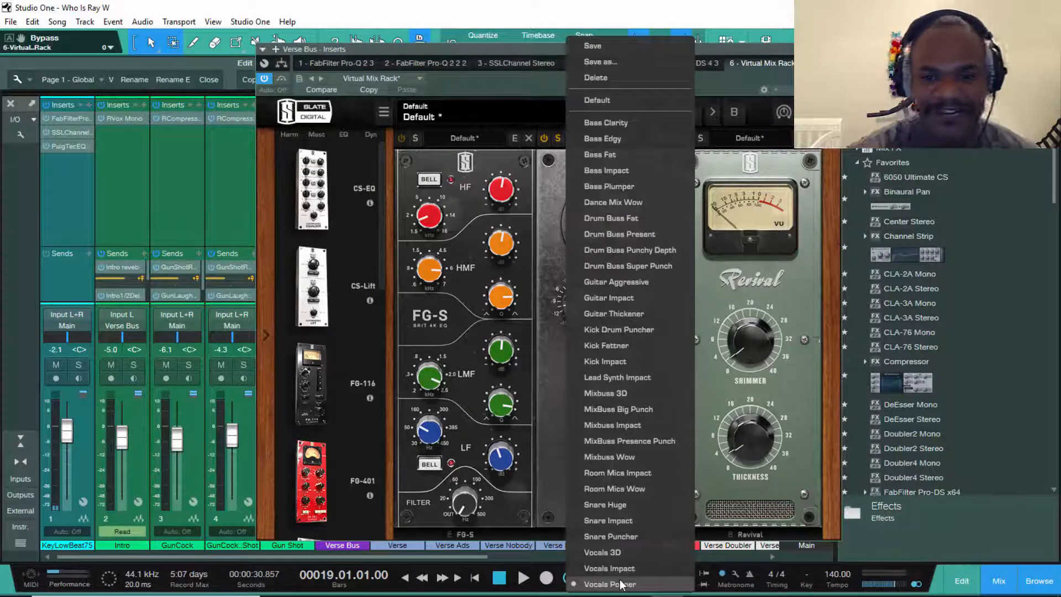
pyautogui.click(283, 82)
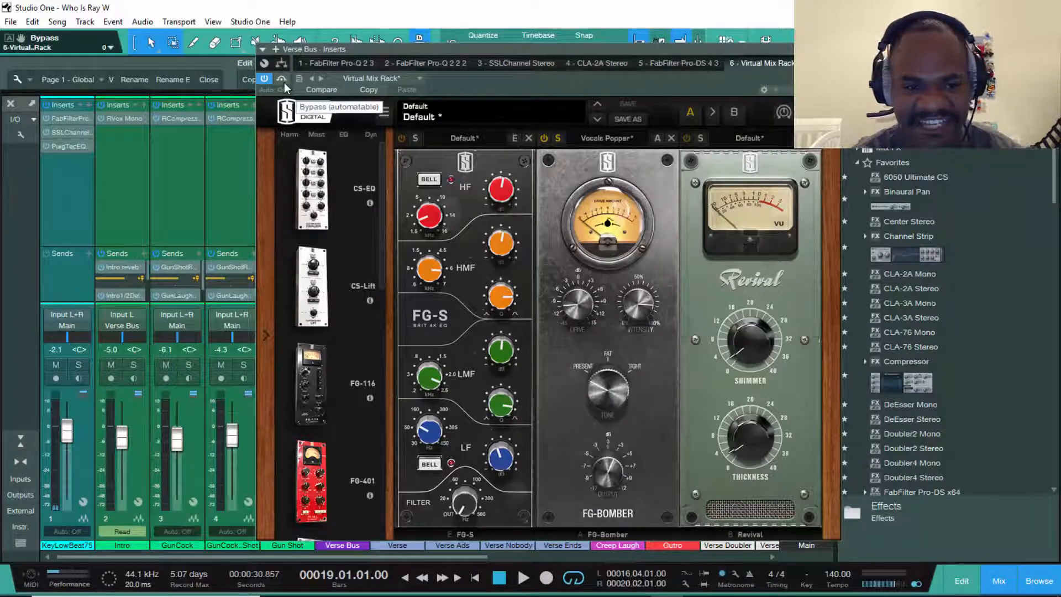
pyautogui.press('space')
pyautogui.click(284, 82)
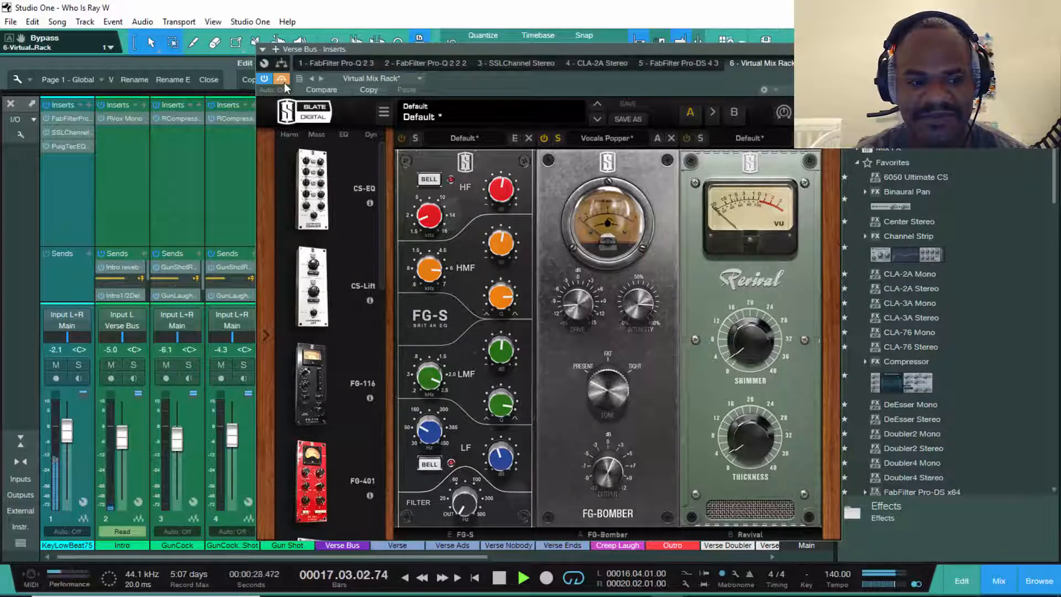
pyautogui.click(283, 81)
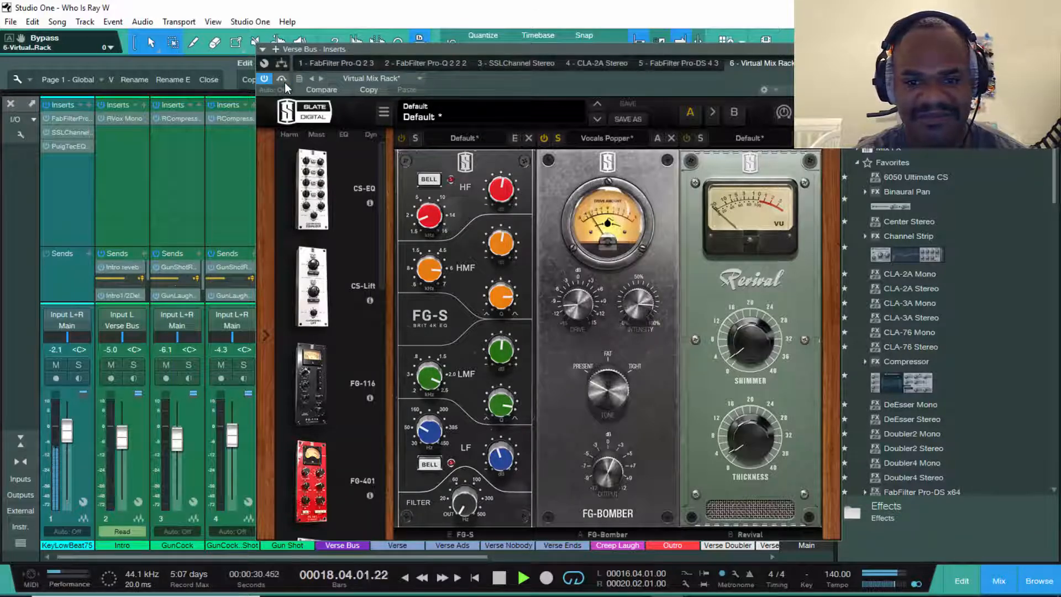
pyautogui.click(283, 81)
pyautogui.press('space')
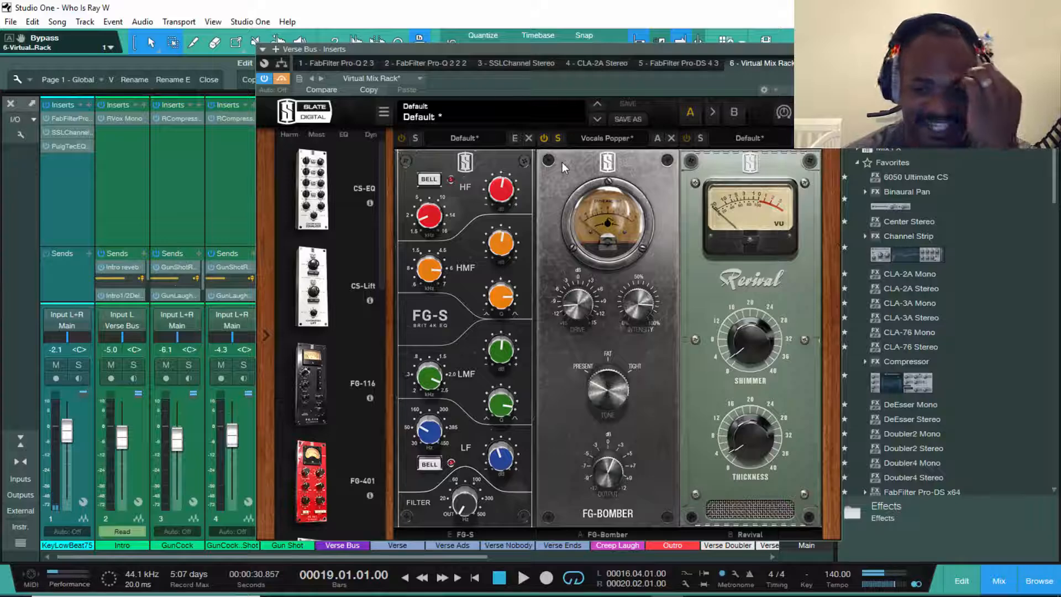
# Power off the FG-Bomber module and take the rack out of bypass, playing the verse loop to hear the vocals without it
pyautogui.click(543, 140)
pyautogui.press('space')
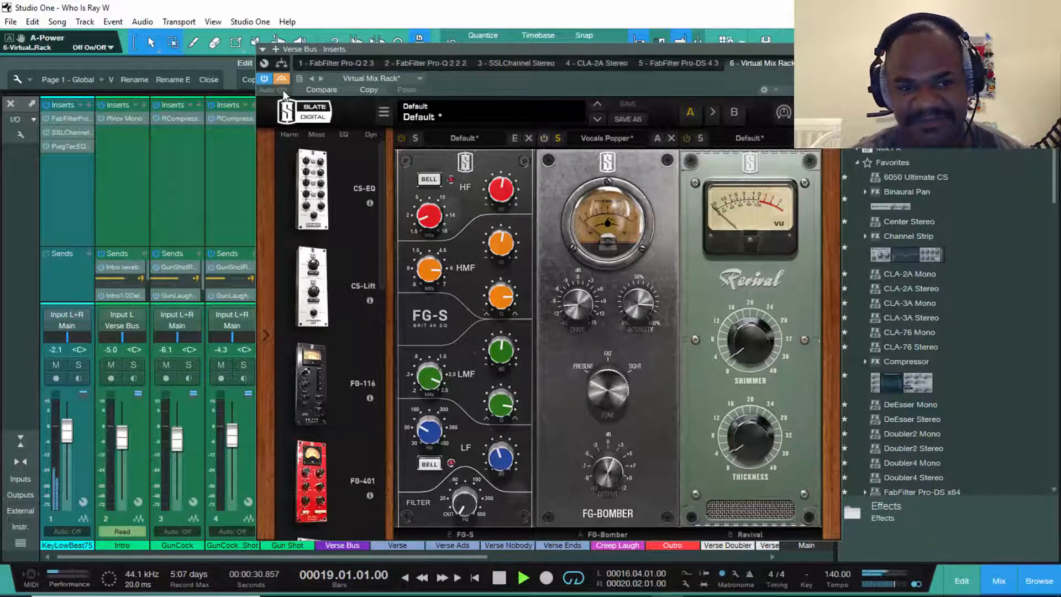
pyautogui.click(285, 80)
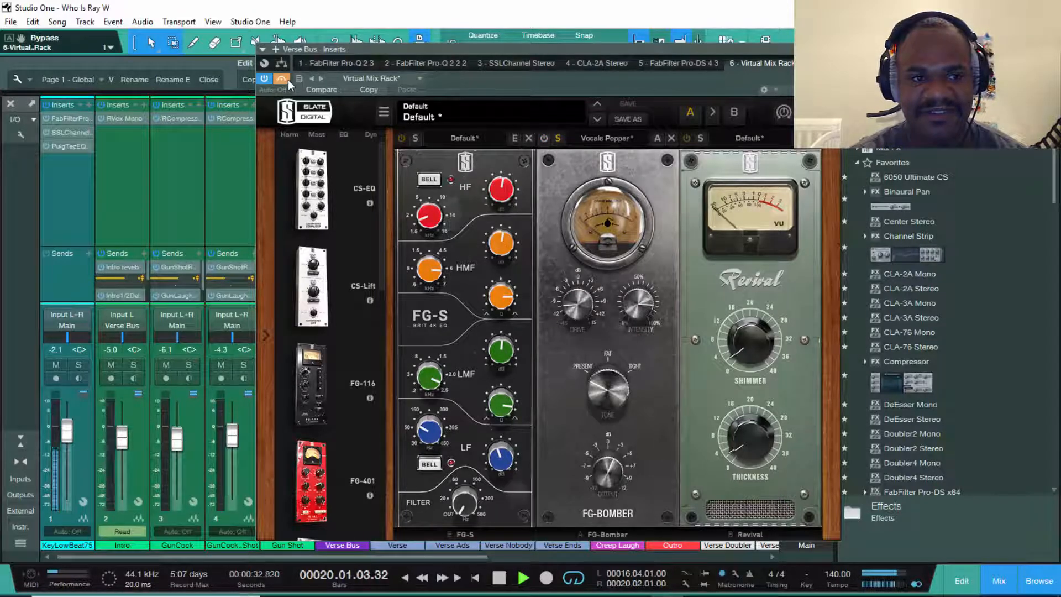
pyautogui.press('space')
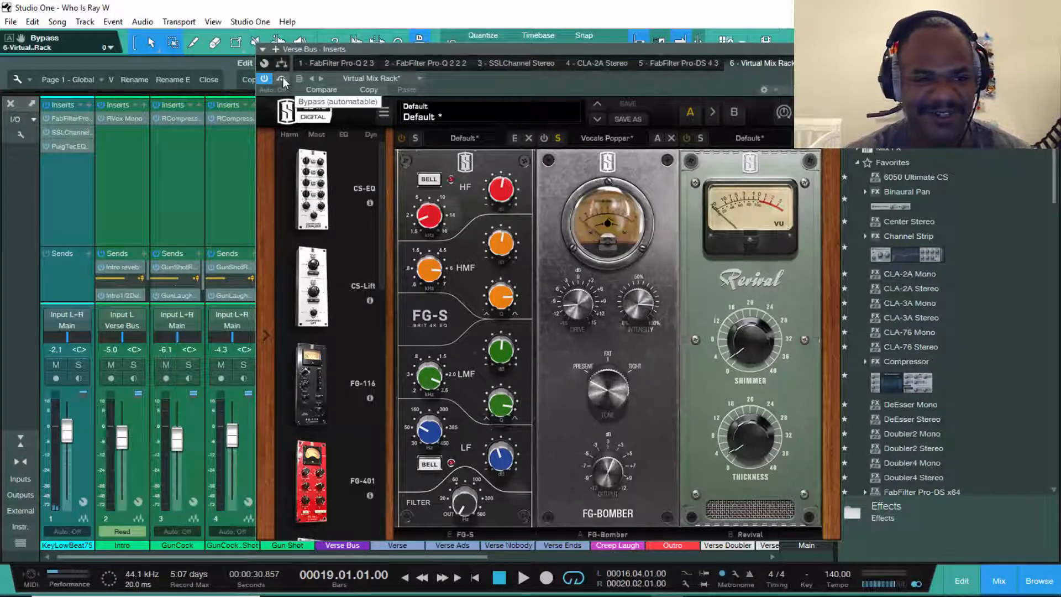
pyautogui.press('space')
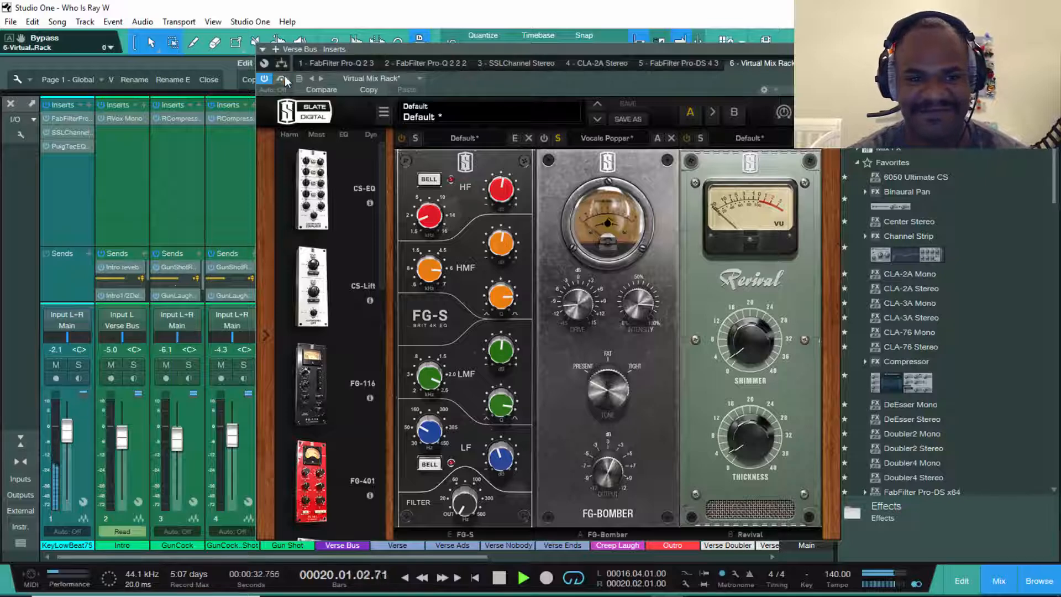
pyautogui.press('space')
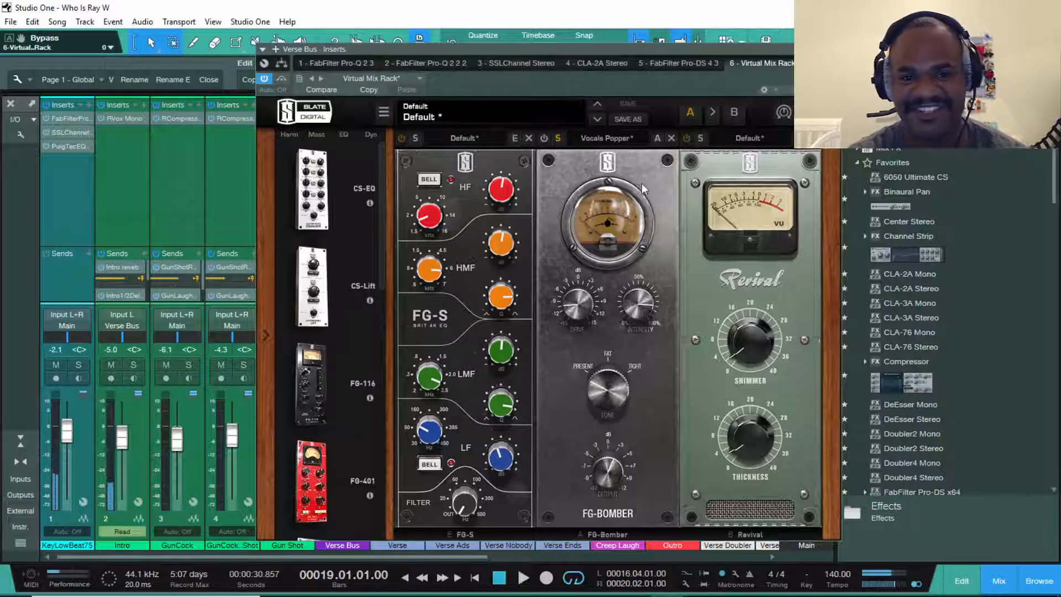
# Power FG-Bomber back on and compare the playing verse loop with the rack bypassed and active
pyautogui.click(548, 160)
pyautogui.press('space')
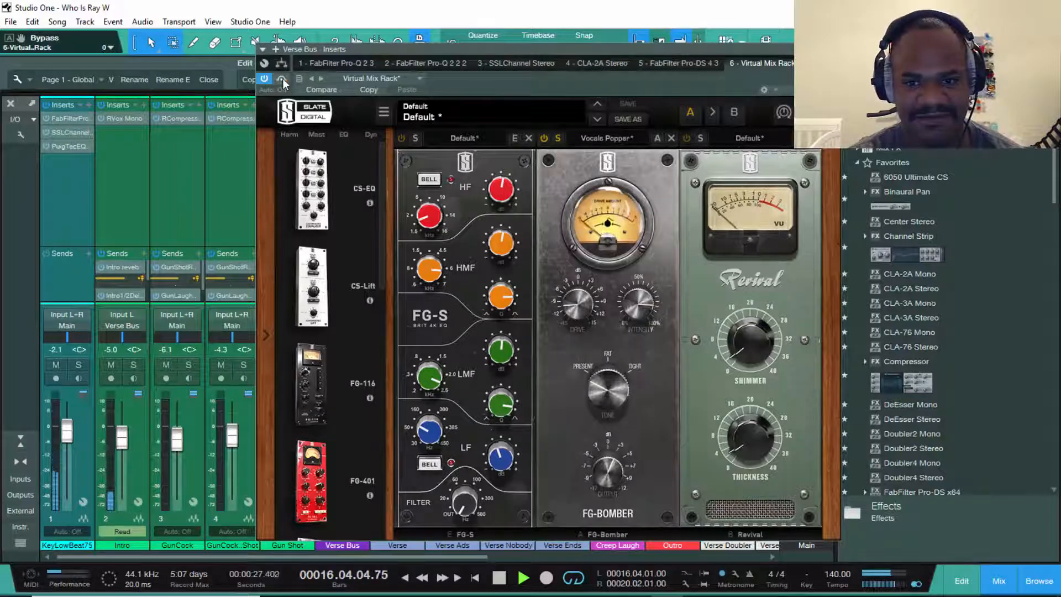
pyautogui.click(283, 78)
pyautogui.click(282, 80)
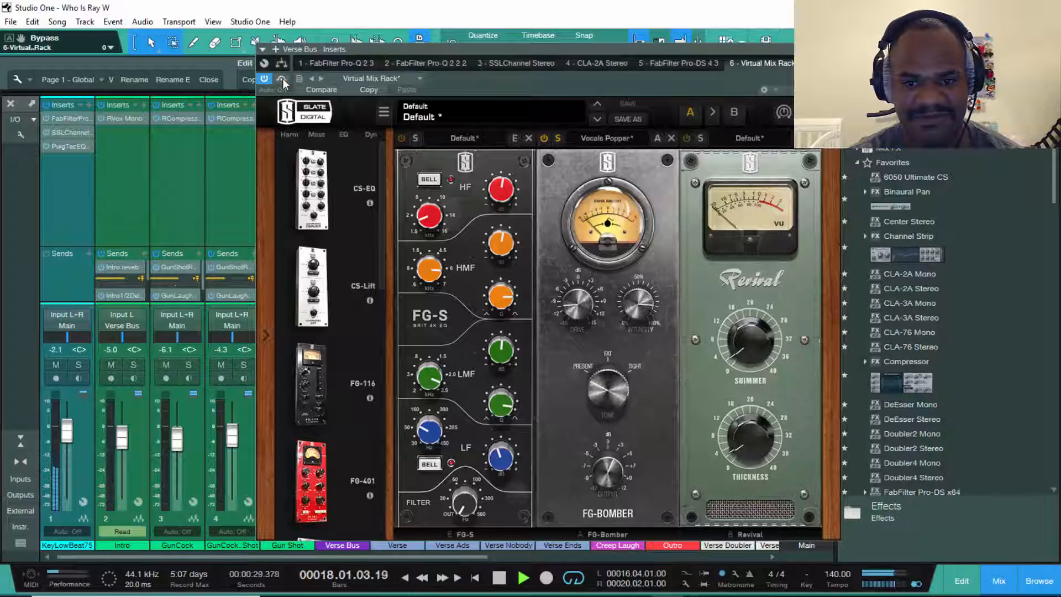
pyautogui.press('space')
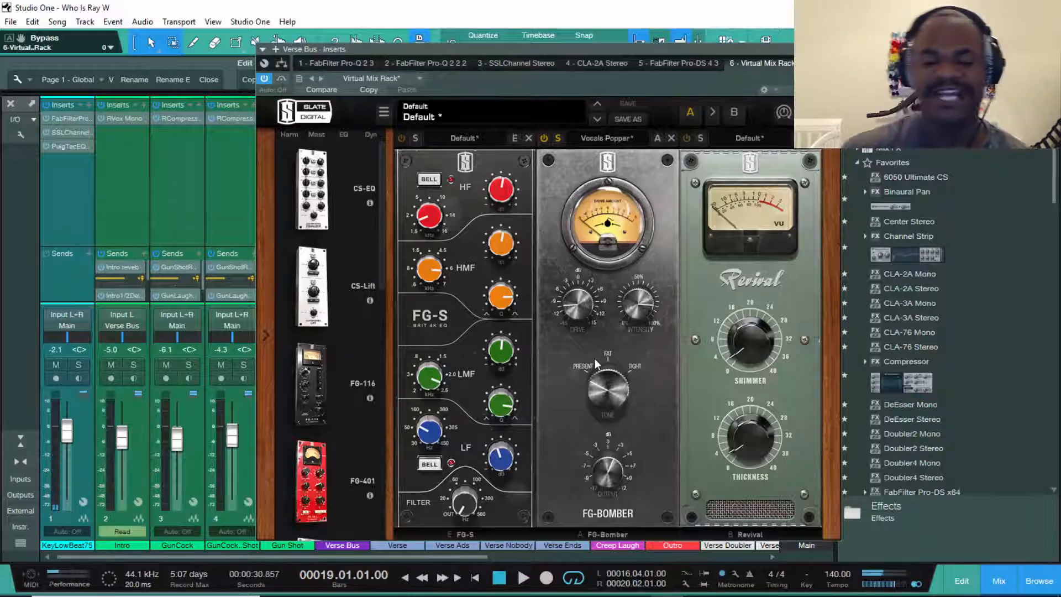
# Reload FG-Bomber's Vocals Popper preset and go through its knob values, turning Drive to about -9.30 dB
pyautogui.click(608, 137)
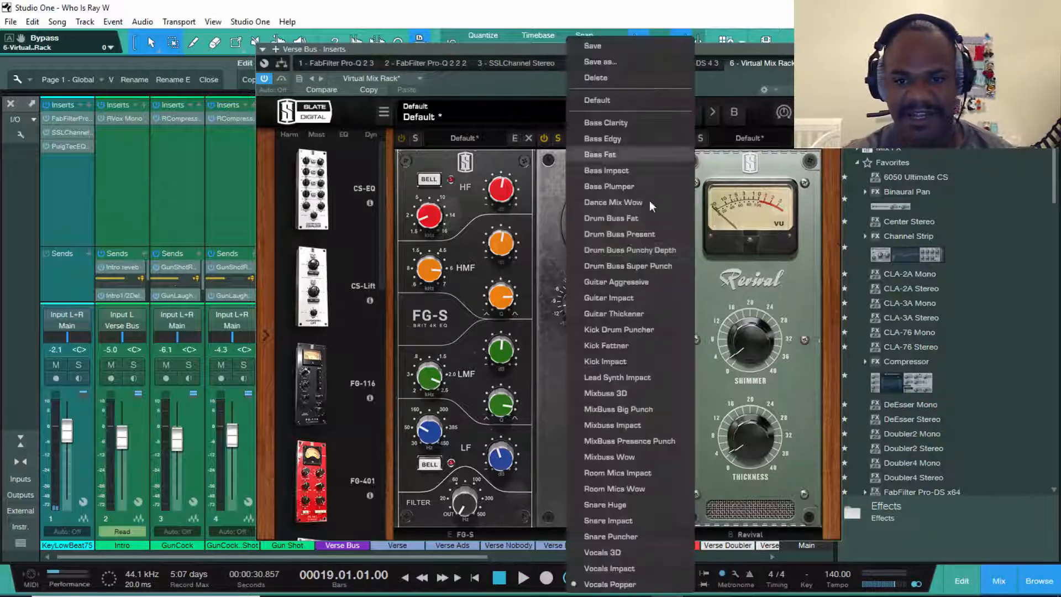
pyautogui.click(605, 584)
pyautogui.moveTo(576, 317)
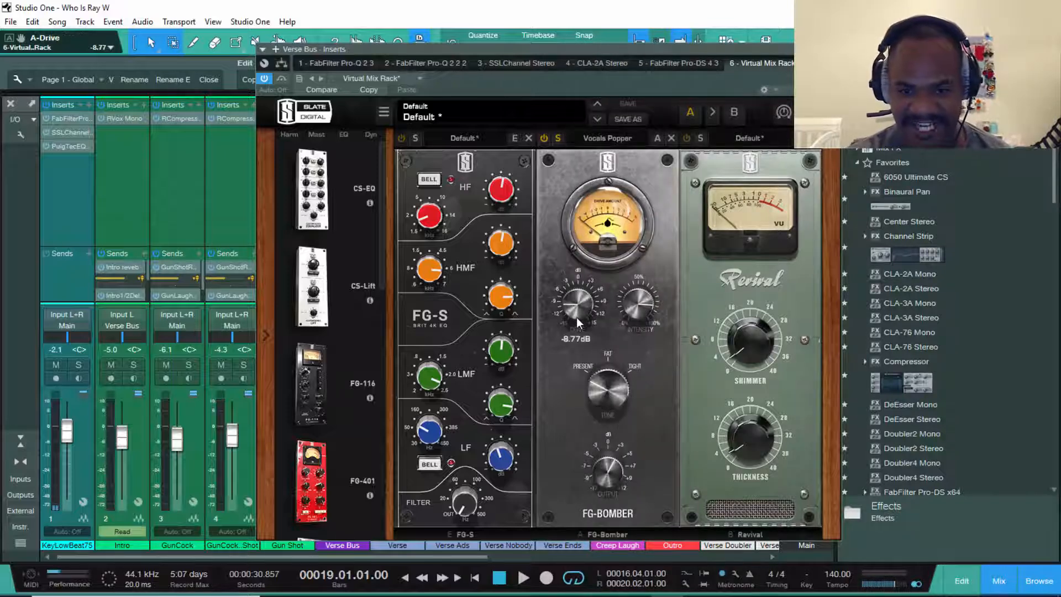
pyautogui.moveTo(605, 396)
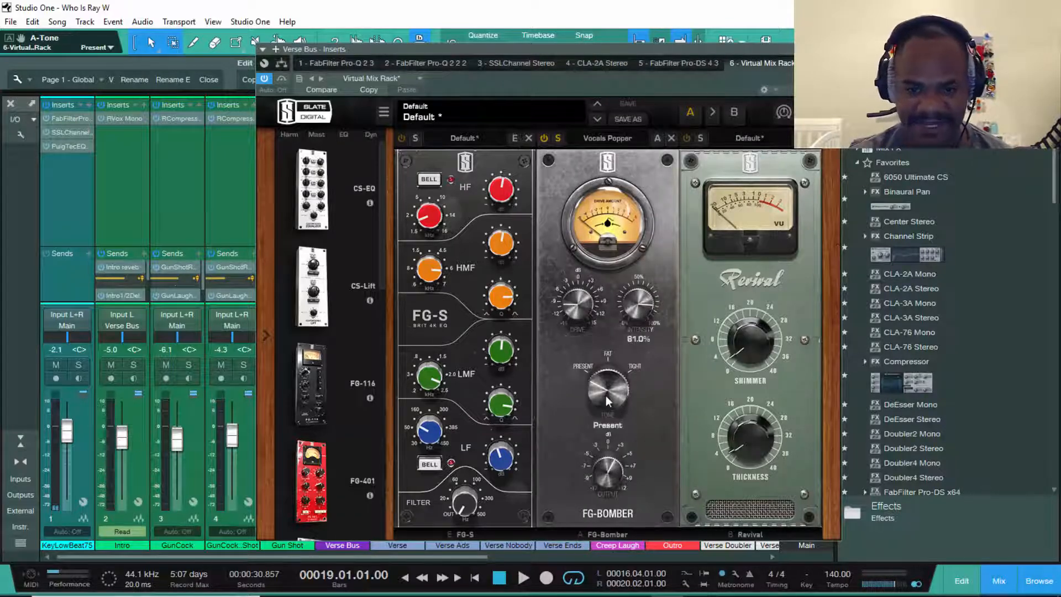
pyautogui.moveTo(609, 478)
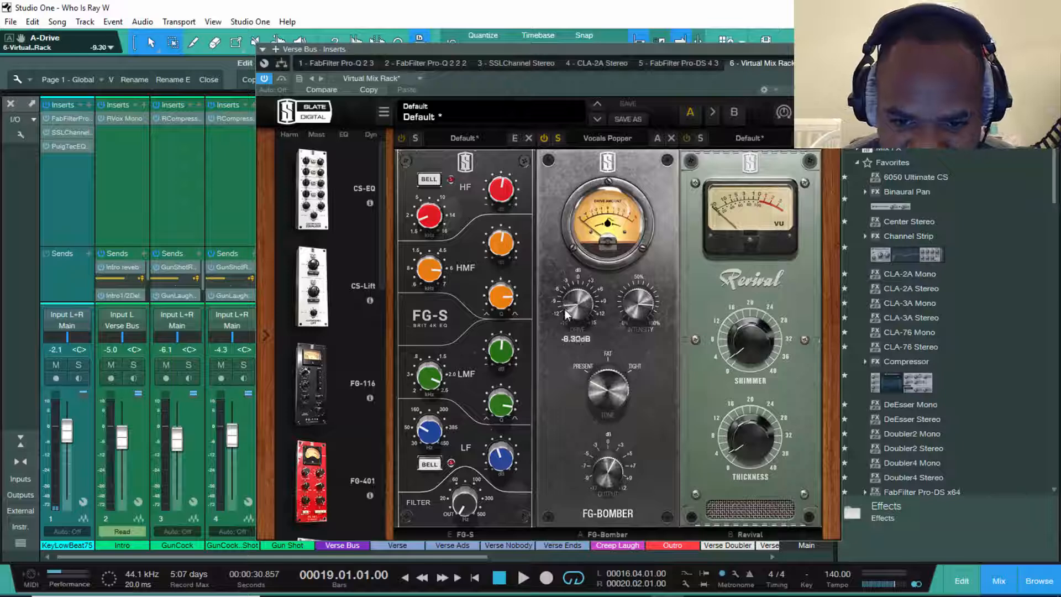
# Audition FG-Bomber's Vocals 3D and Vocals Impact presets over the verse loop, then return to Vocals Popper and stop playback
pyautogui.press('space')
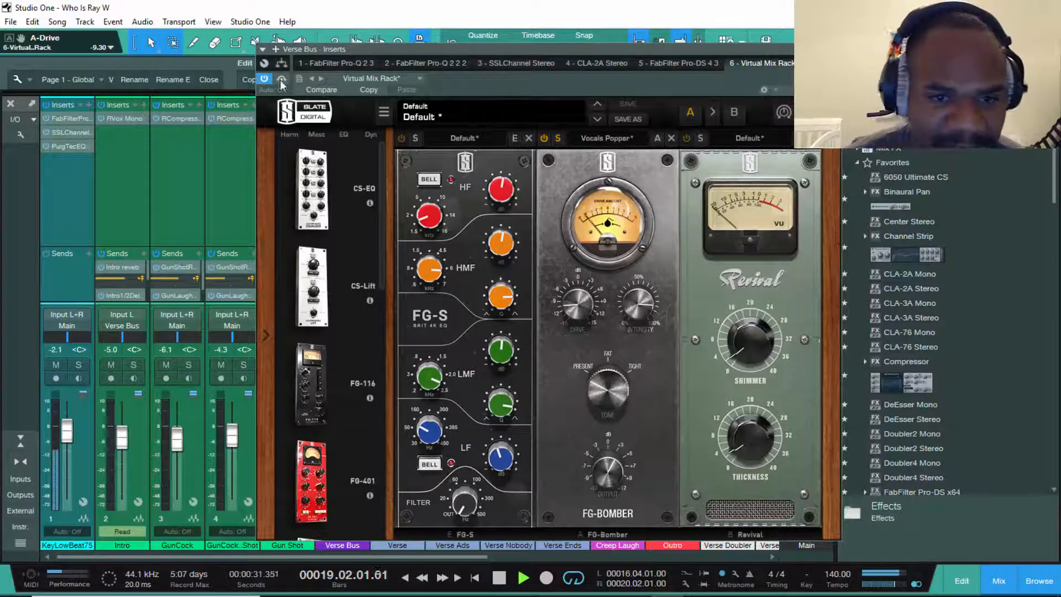
pyautogui.click(590, 142)
pyautogui.click(600, 553)
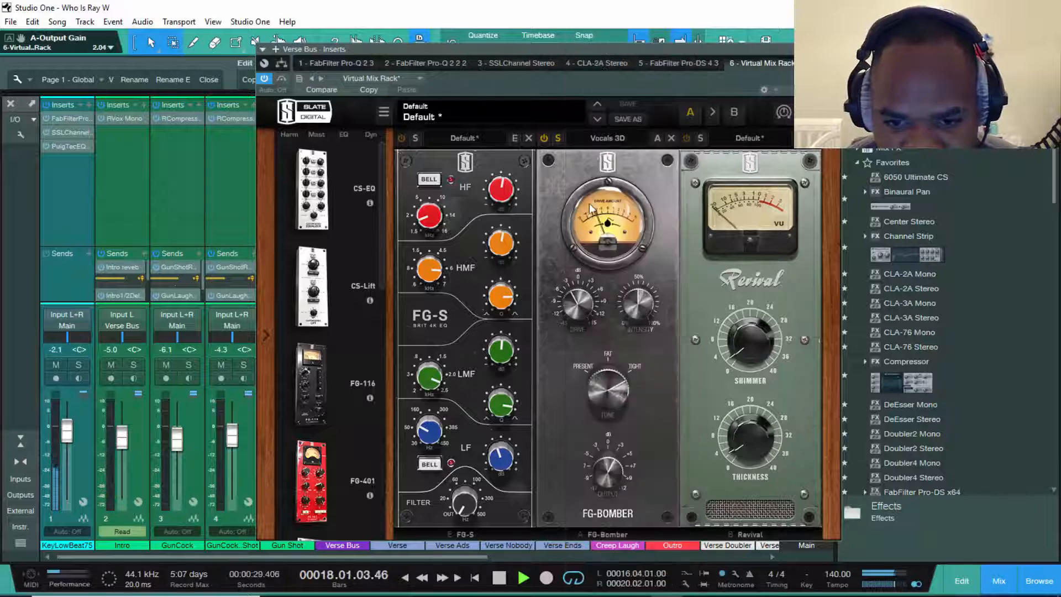
pyautogui.click(608, 138)
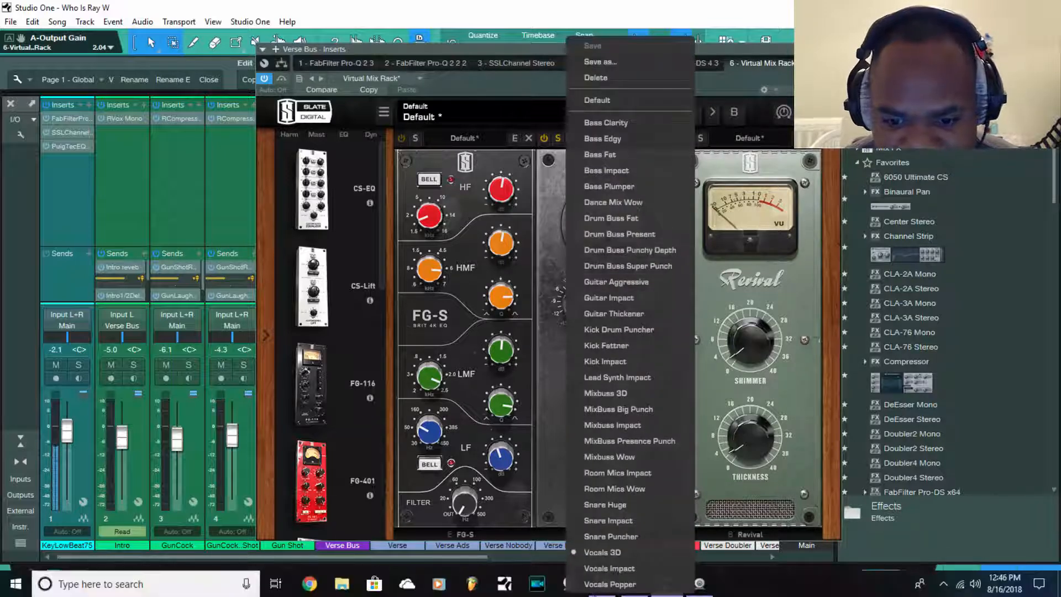
pyautogui.click(604, 568)
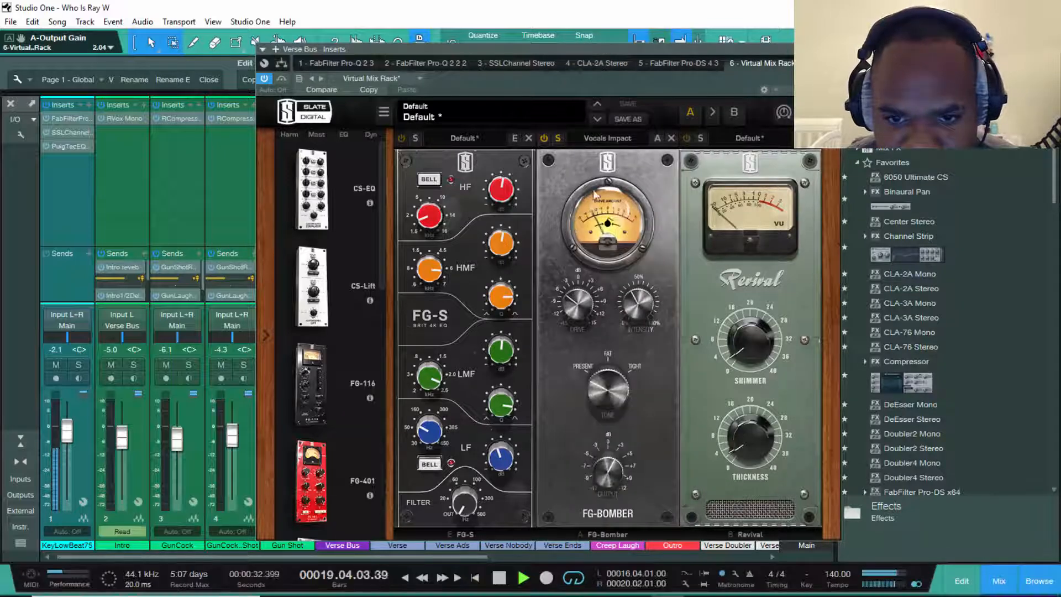
pyautogui.click(607, 142)
pyautogui.click(602, 582)
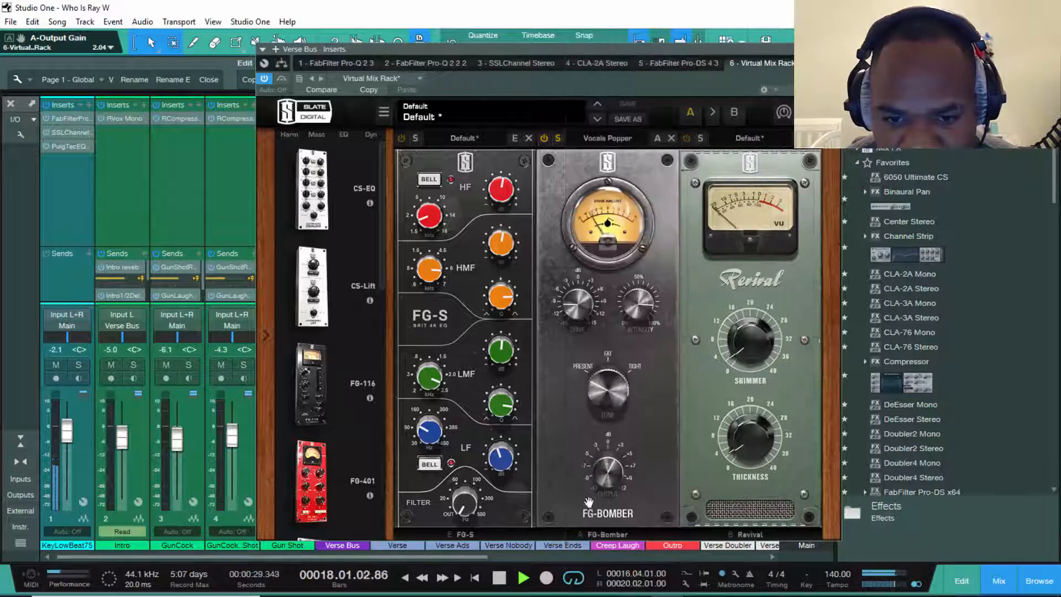
pyautogui.press('space')
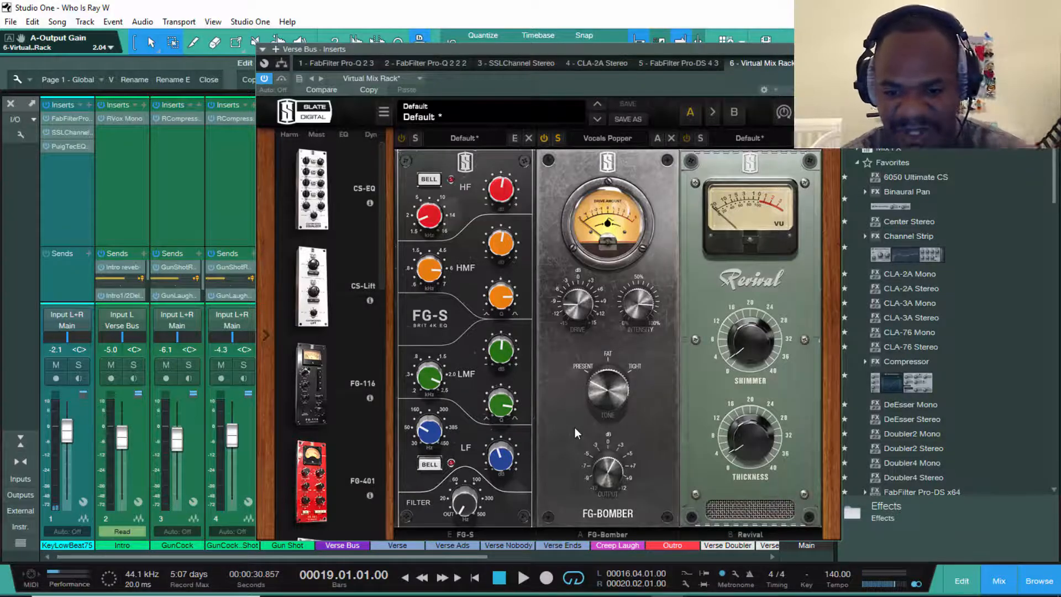
# While the verse loop plays, adjust FG-Bomber's Drive to about -8.64 dB and Intensity to about 78.9%, with Tone on Present
pyautogui.press('space')
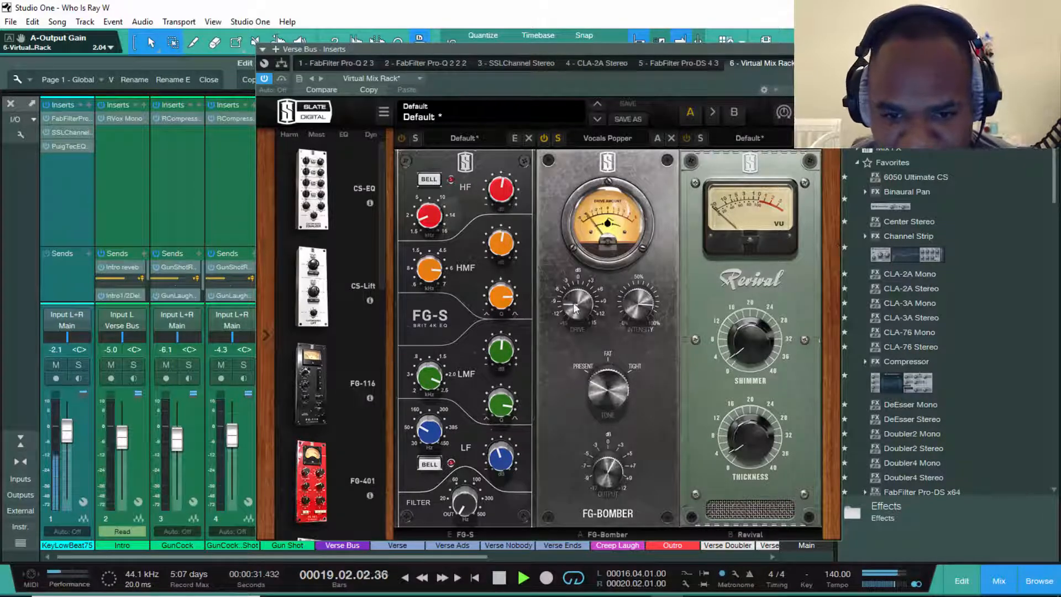
pyautogui.moveTo(575, 305)
pyautogui.mouseDown()
pyautogui.moveTo(560, 293)
pyautogui.moveTo(566, 305)
pyautogui.mouseUp()
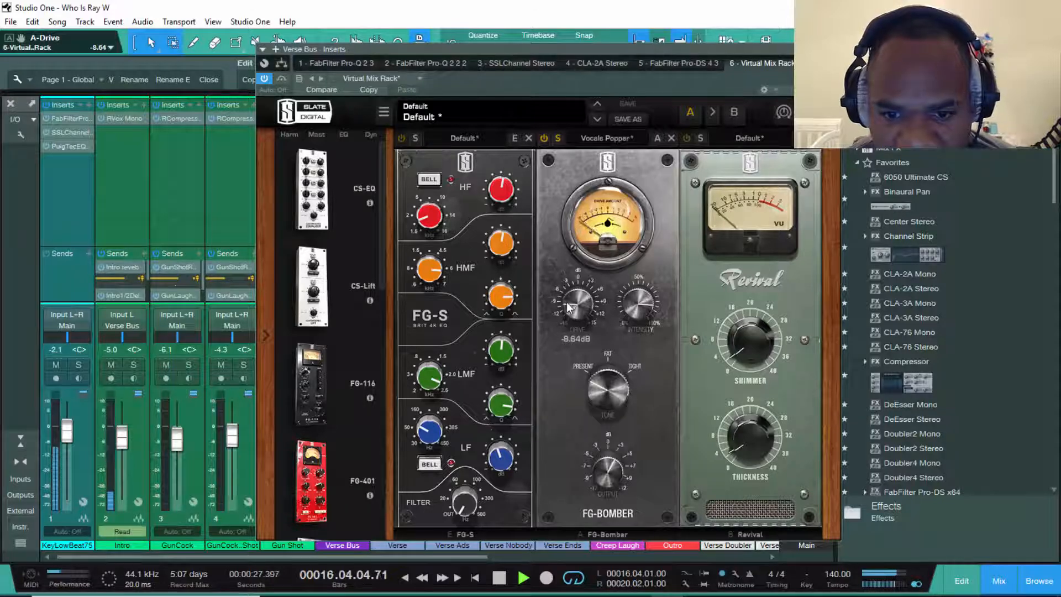
pyautogui.moveTo(637, 304)
pyautogui.mouseDown()
pyautogui.moveTo(642, 158)
pyautogui.moveTo(647, 311)
pyautogui.mouseUp()
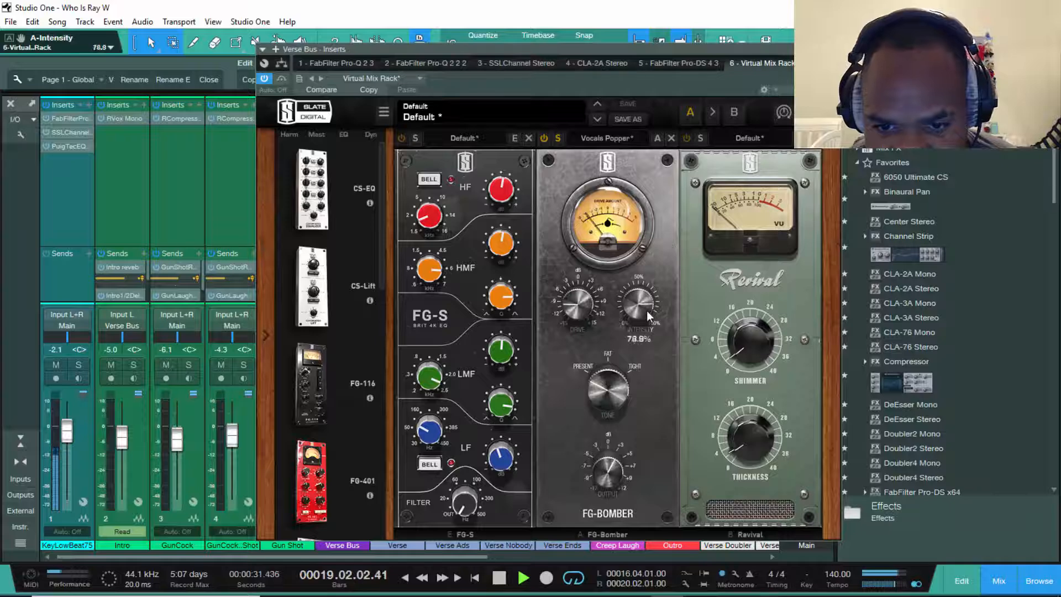
pyautogui.moveTo(602, 399); pyautogui.dragTo(619, 337)
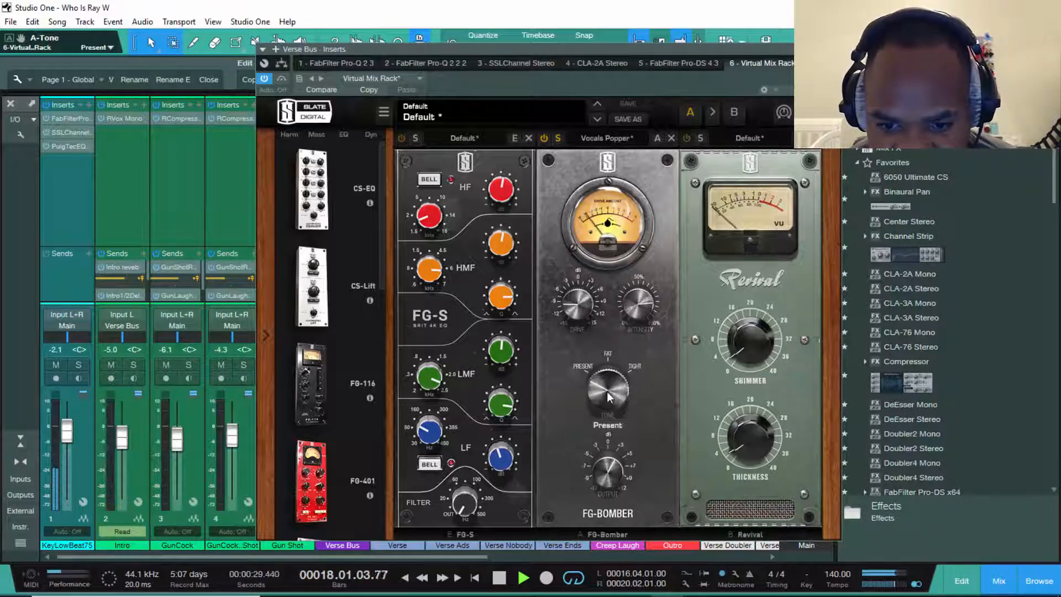
# Raise FG-Bomber's Output to 12.0 dB, audition it over the verse loop and stop playback
pyautogui.moveTo(608, 387)
pyautogui.mouseDown()
pyautogui.moveTo(609, 345)
pyautogui.moveTo(610, 390)
pyautogui.mouseUp()
pyautogui.moveTo(595, 493); pyautogui.dragTo(605, 369)
pyautogui.moveTo(605, 370)
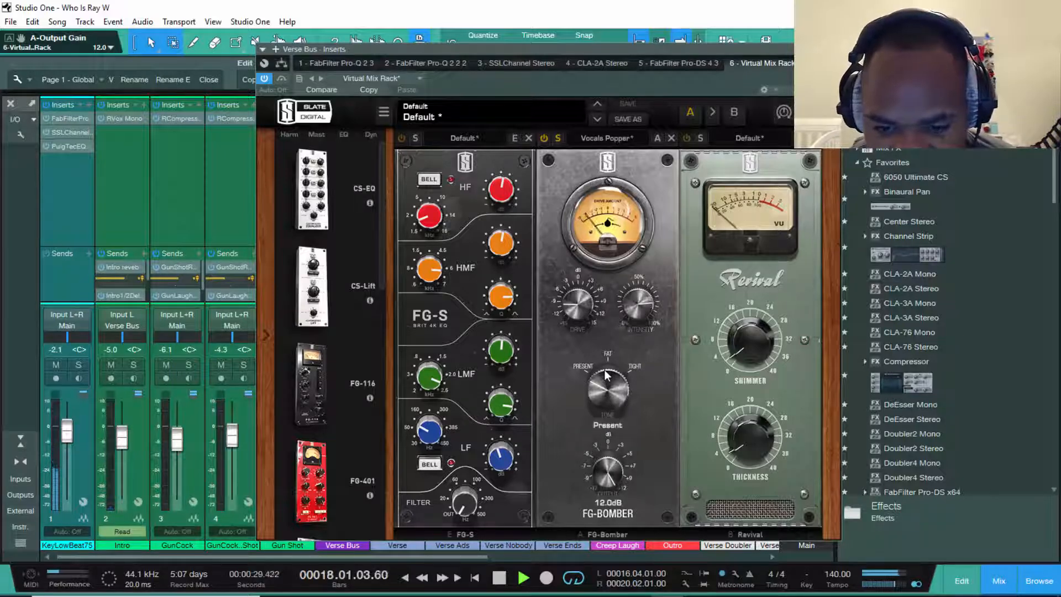
pyautogui.moveTo(607, 469); pyautogui.dragTo(599, 410)
pyautogui.moveTo(599, 408)
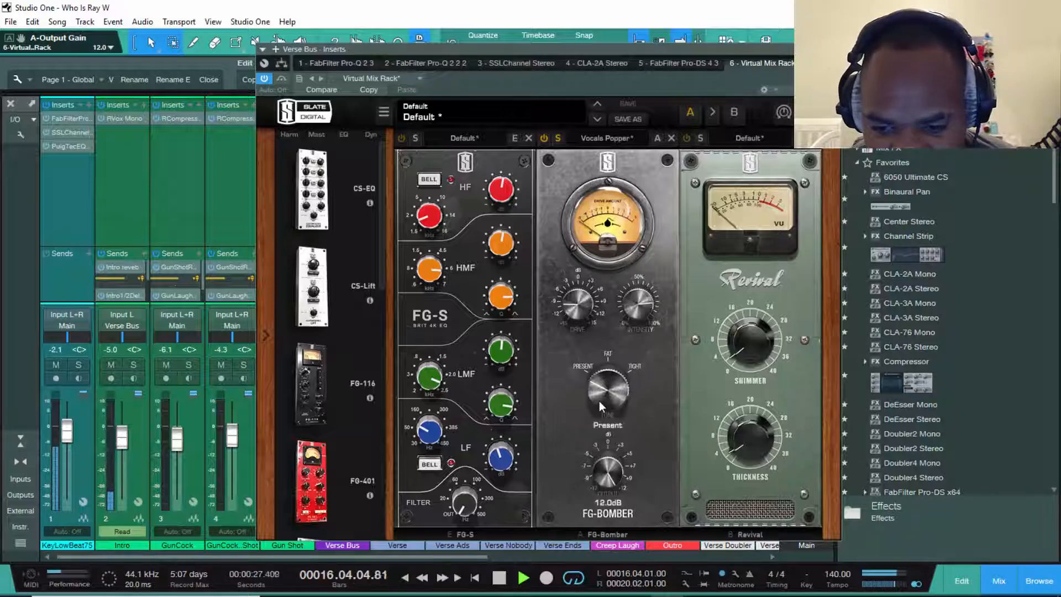
pyautogui.press('space')
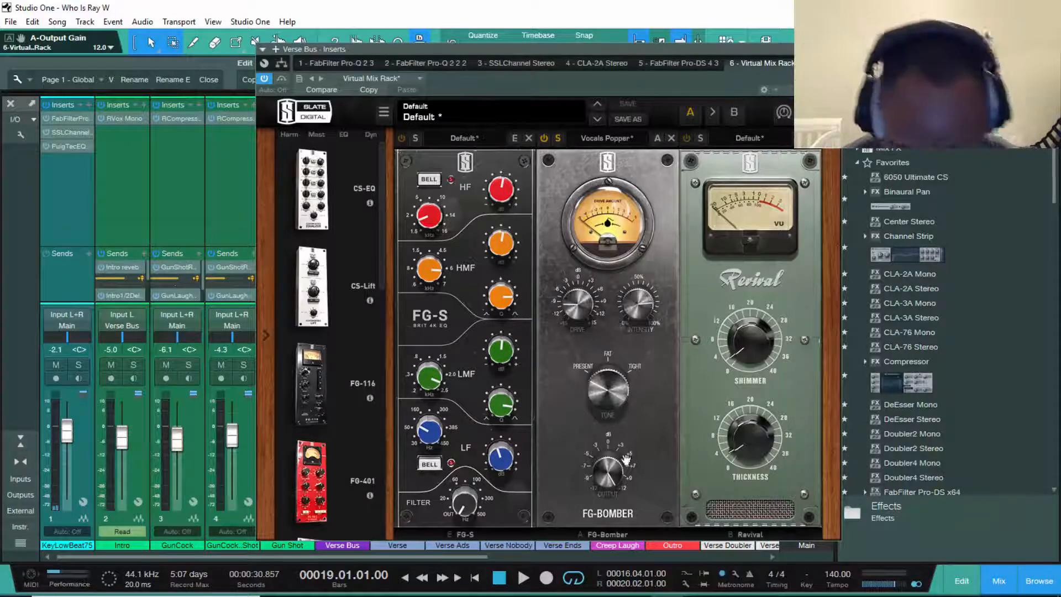
# Play the verse loop, lower FG-Bomber's Output to about 2.44 dB and stop playback
pyautogui.press('space')
pyautogui.moveTo(607, 470); pyautogui.dragTo(607, 529)
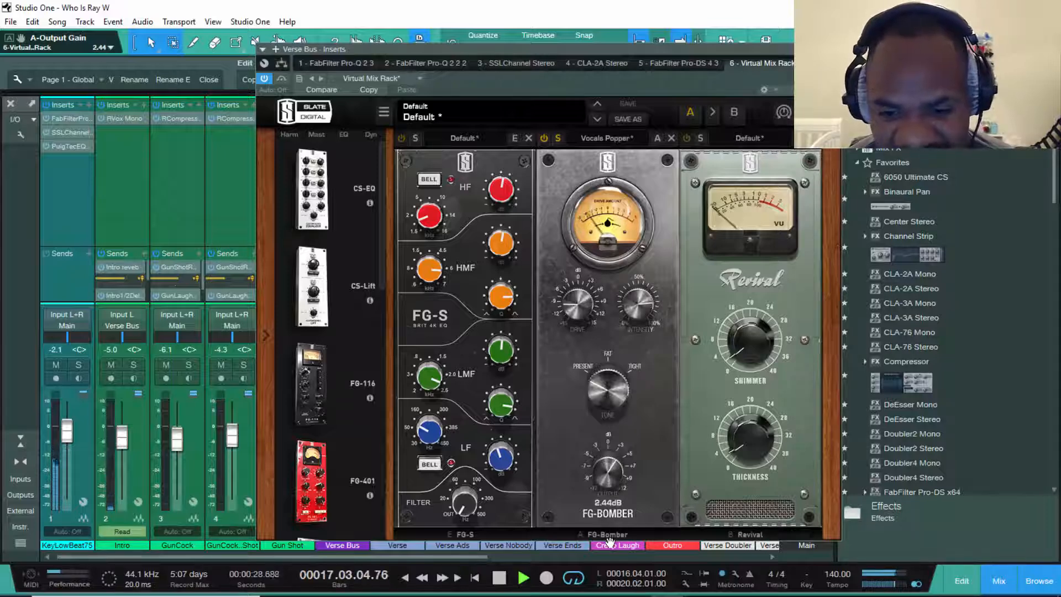
pyautogui.press('space')
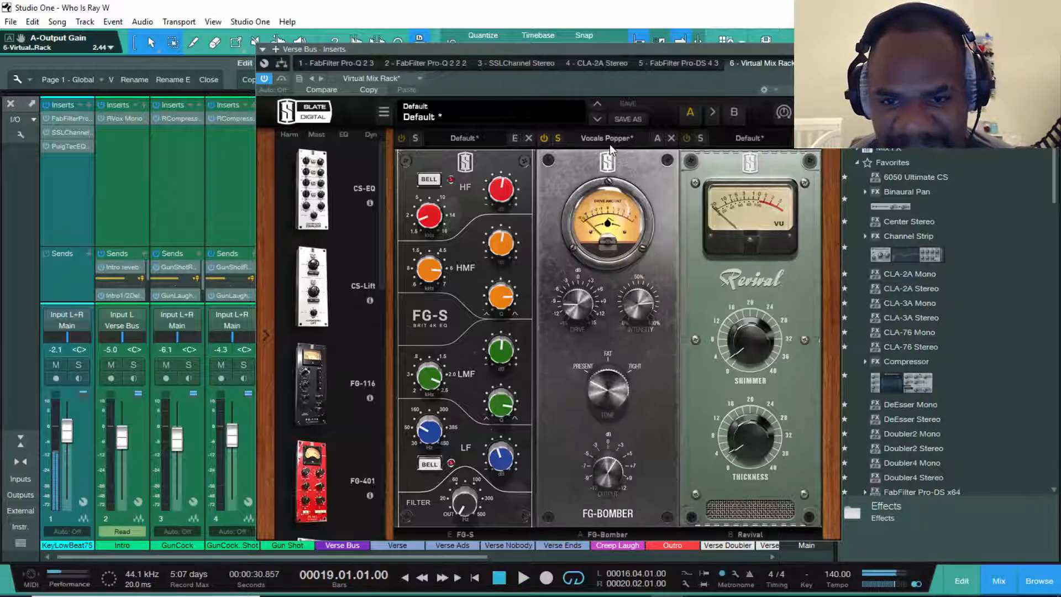
# Reload FG-Bomber's Vocals Popper preset and compare the playing verse loop with the rack bypassed and active
pyautogui.click(609, 140)
pyautogui.click(620, 584)
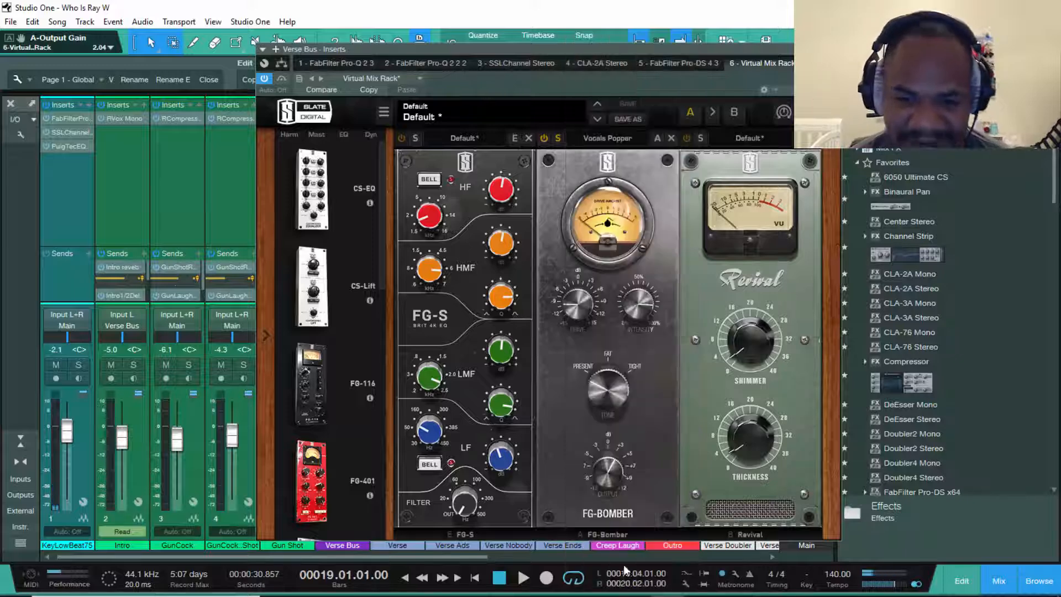
pyautogui.press('space')
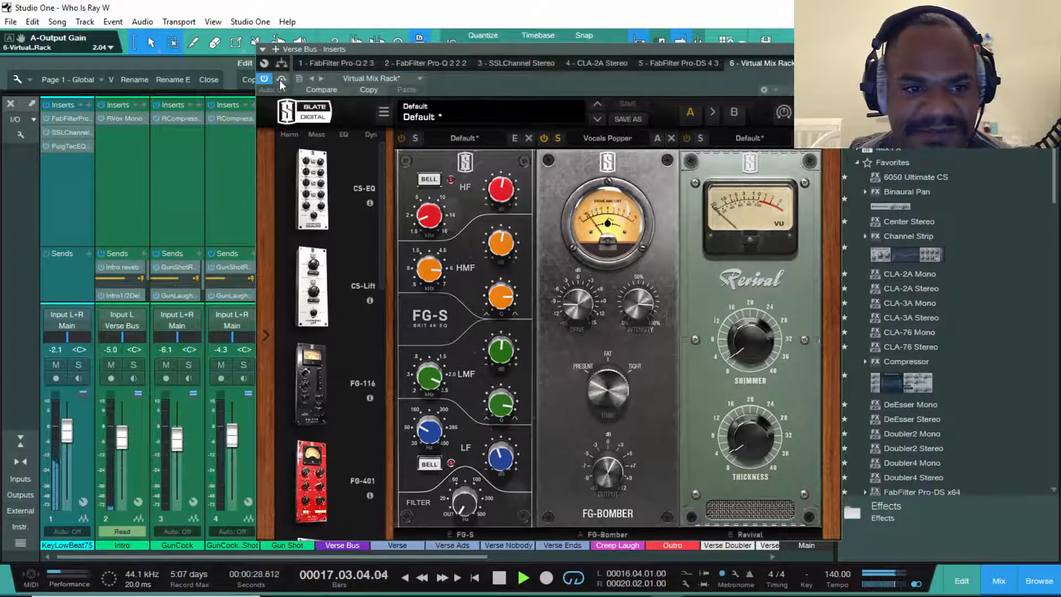
pyautogui.press('space')
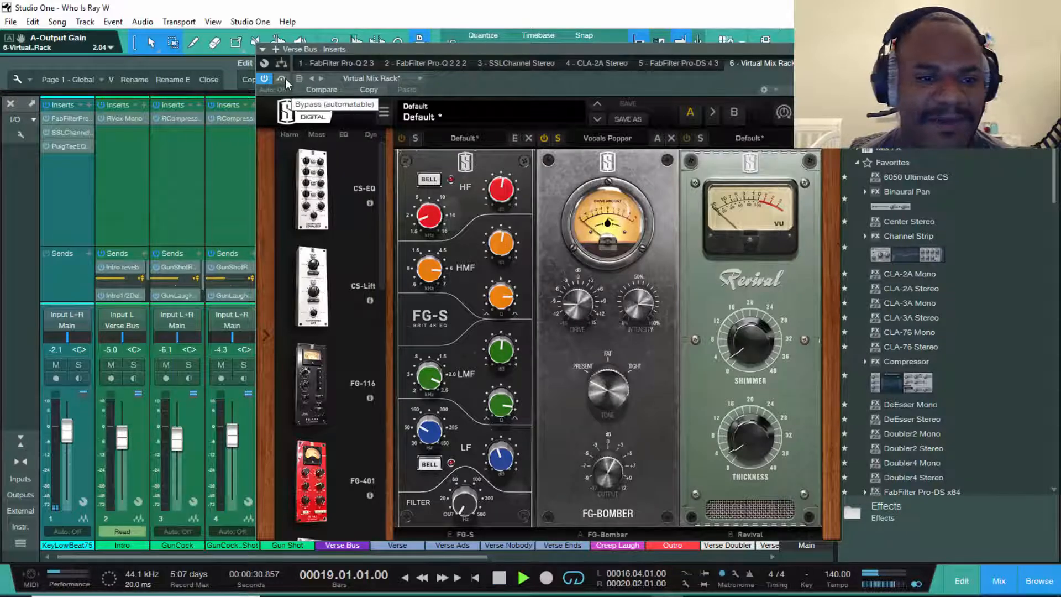
pyautogui.click(282, 78)
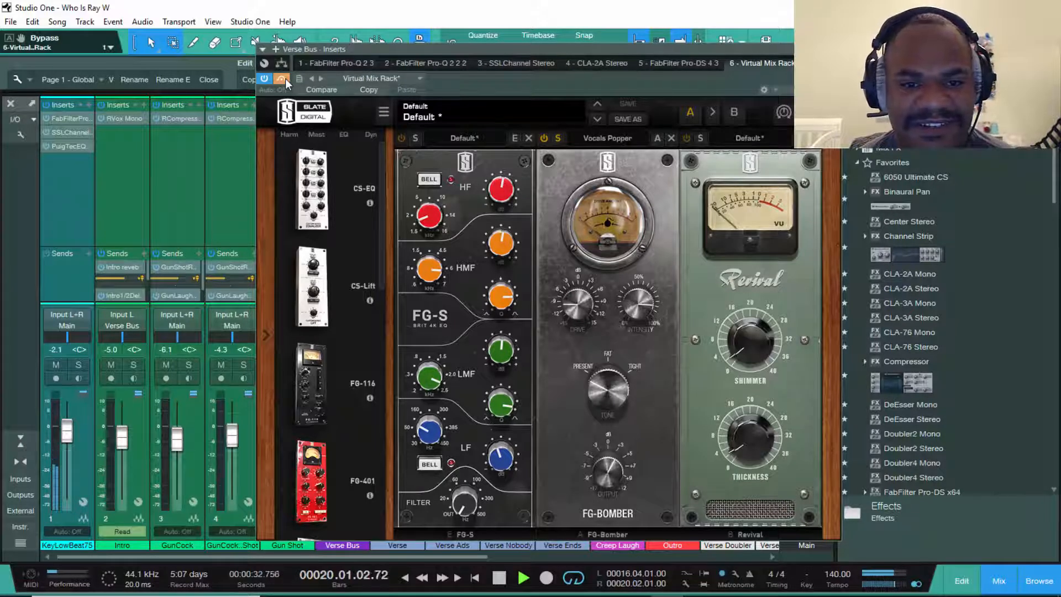
pyautogui.click(283, 78)
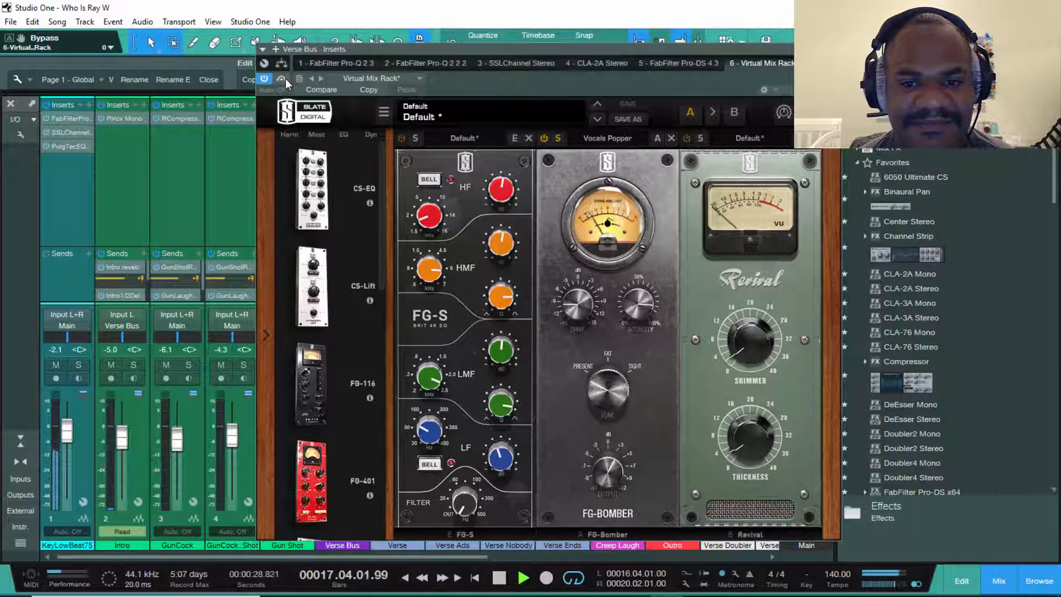
# Adjust FG-Bomber's Drive to about -9.04 dB and Intensity to about 81.9%
pyautogui.click(572, 301)
pyautogui.moveTo(572, 301); pyautogui.dragTo(573, 306)
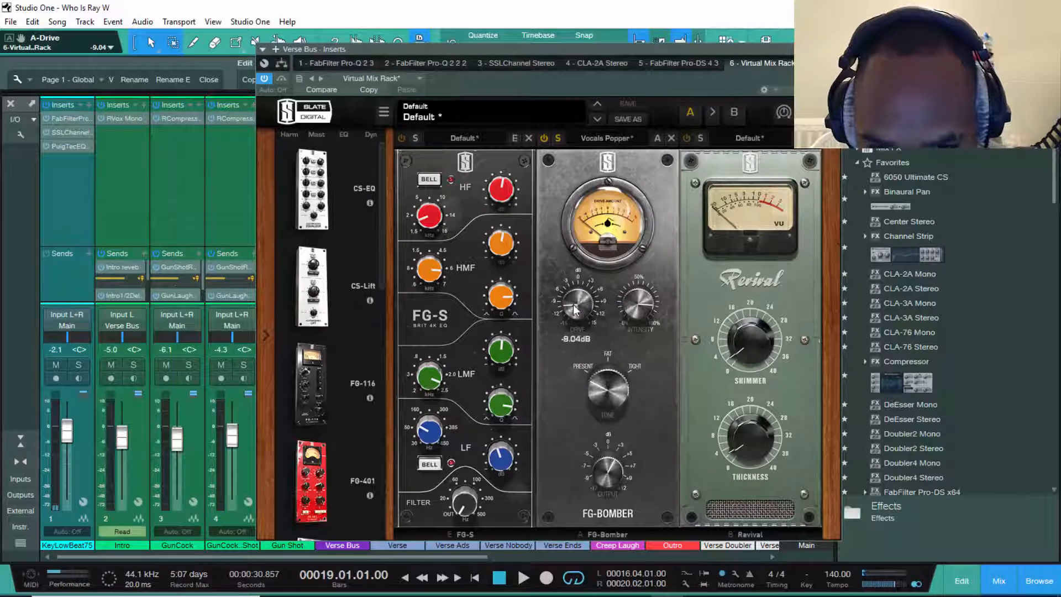
pyautogui.click(642, 308)
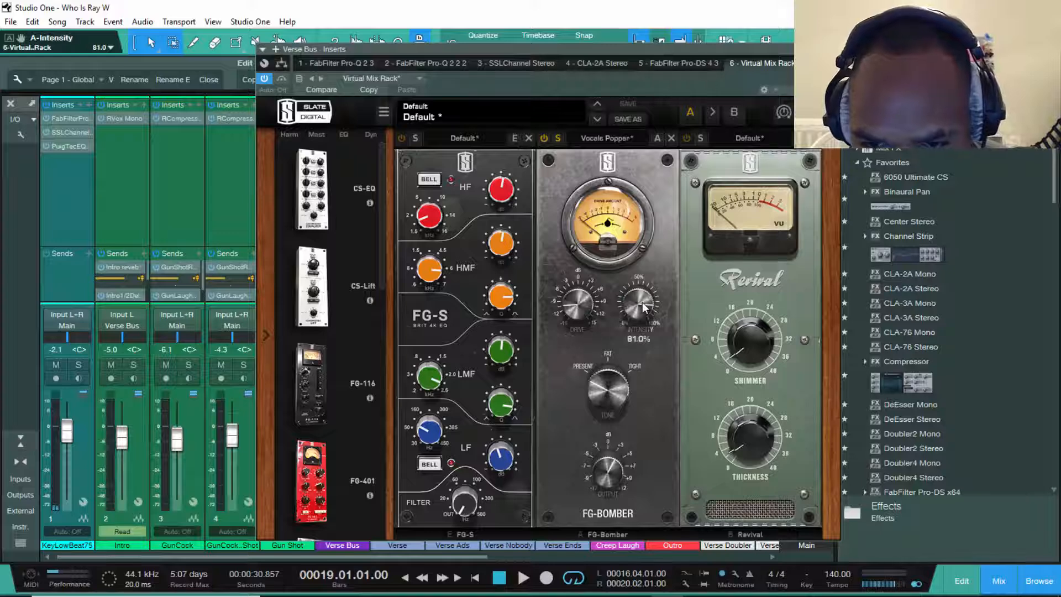
pyautogui.moveTo(642, 307); pyautogui.dragTo(643, 305)
pyautogui.click(609, 409)
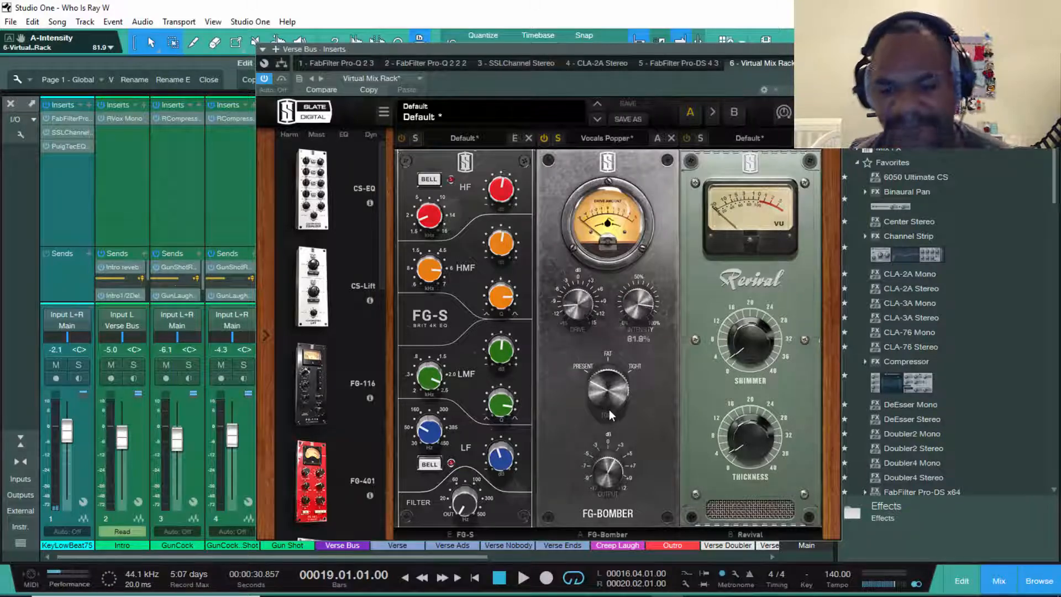
# While the verse loop plays, set FG-Bomber's Output to about 2.78 dB, and save the song
pyautogui.press('space')
pyautogui.moveTo(602, 466); pyautogui.dragTo(603, 460)
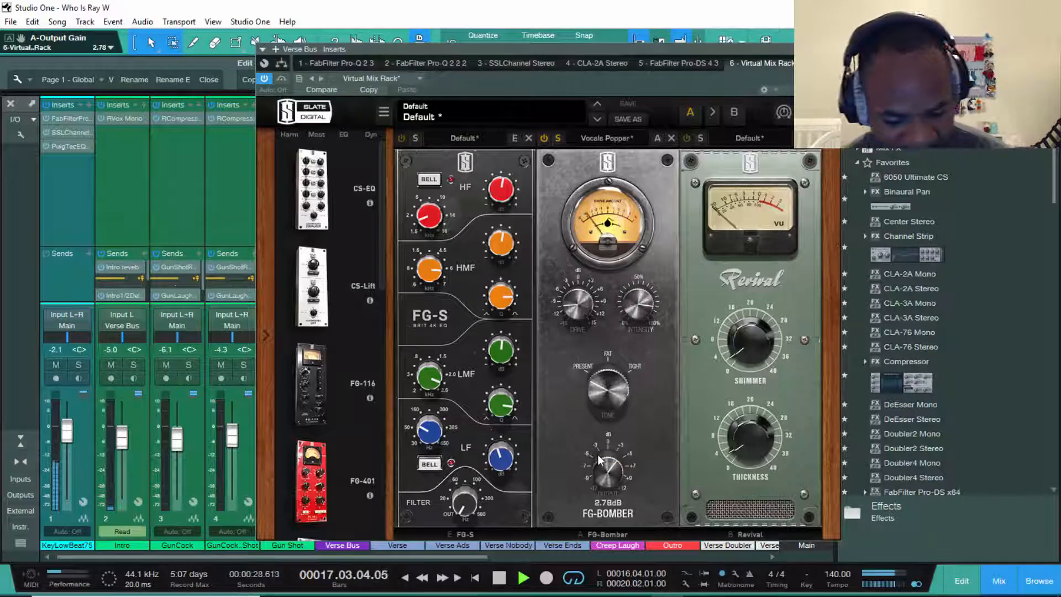
pyautogui.hotkey('ctrl', 's')
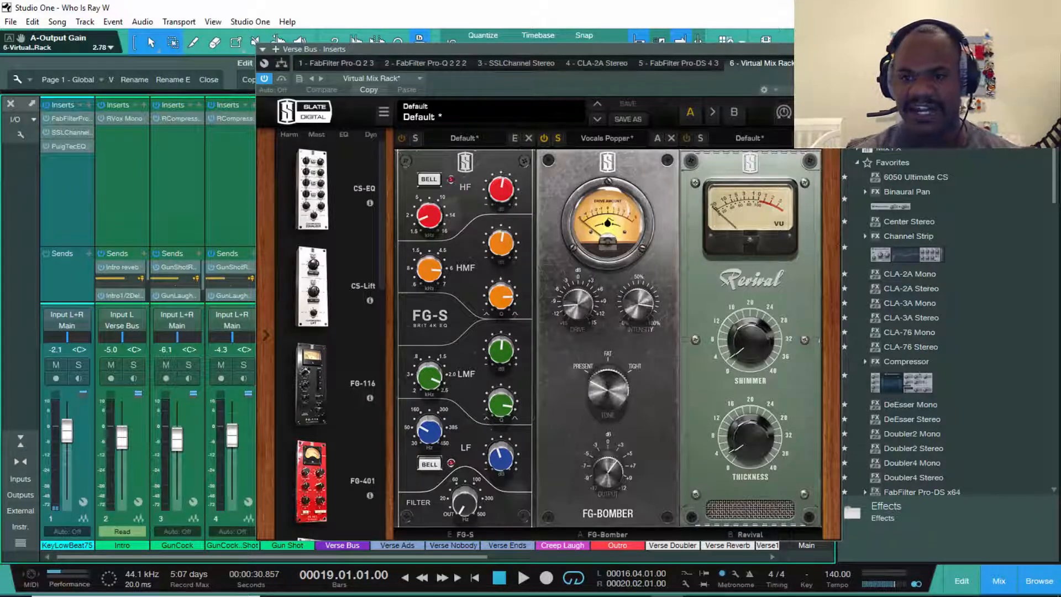
# Close the Virtual Mix Rack, view the RVerb Stereo settings on the Verse Reverb channel, and return to the Verse Bus
pyautogui.click(834, 49)
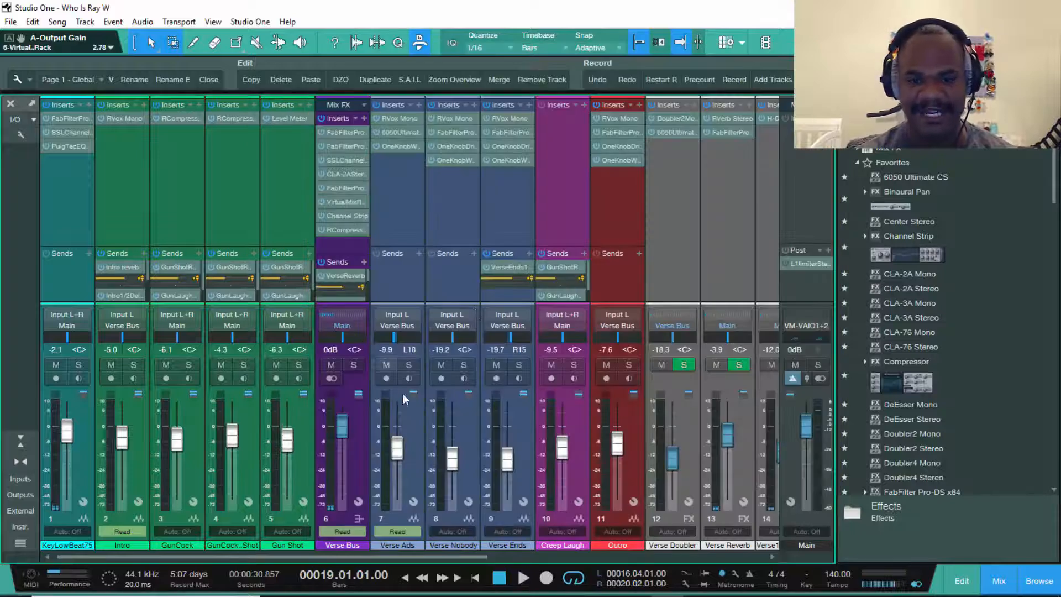
pyautogui.moveTo(370, 558); pyautogui.dragTo(544, 558)
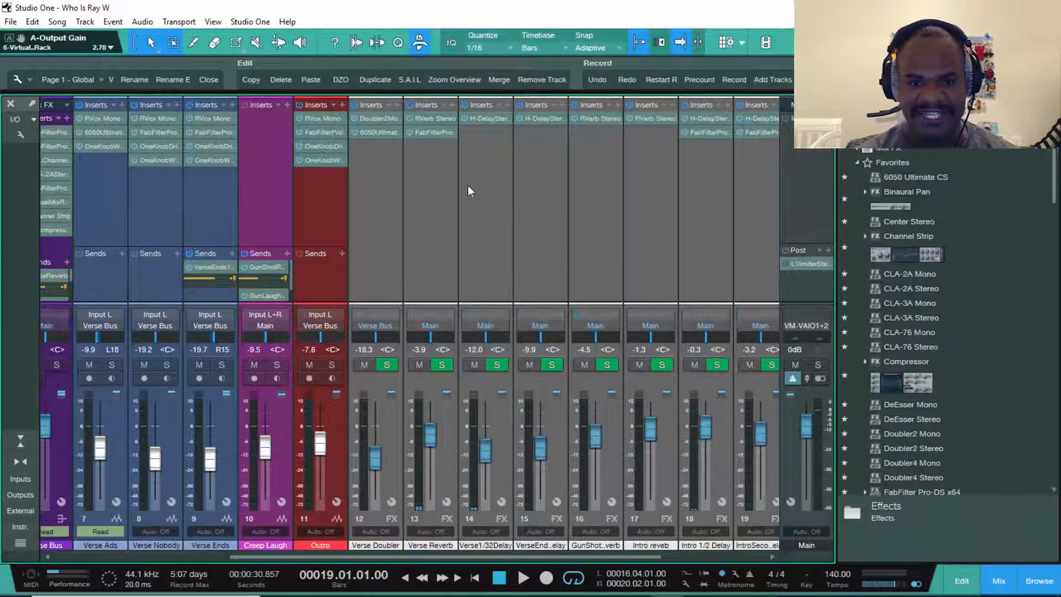
pyautogui.click(444, 118)
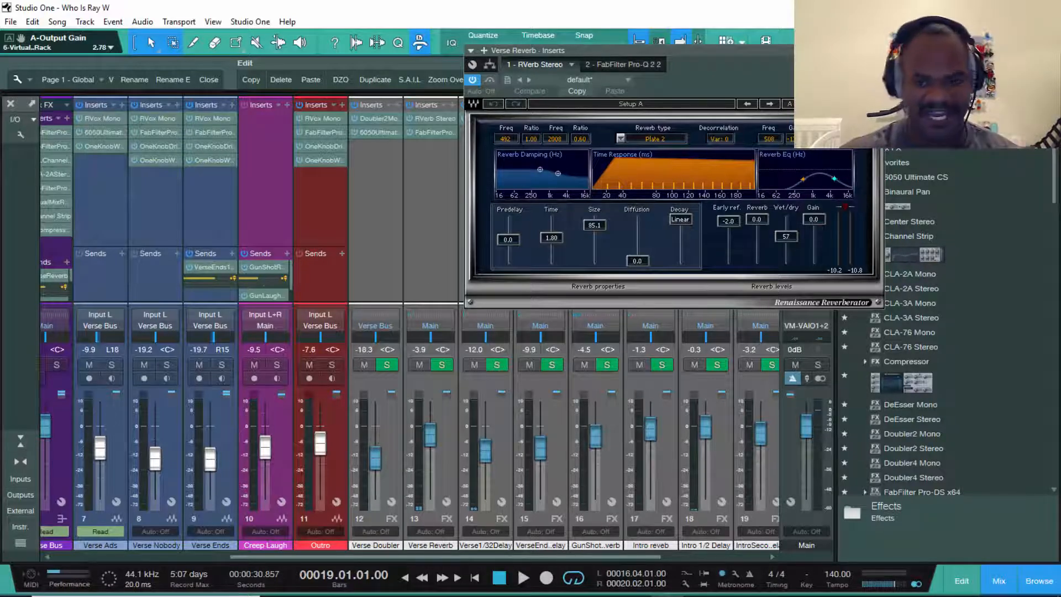
pyautogui.click(877, 50)
pyautogui.click(436, 346)
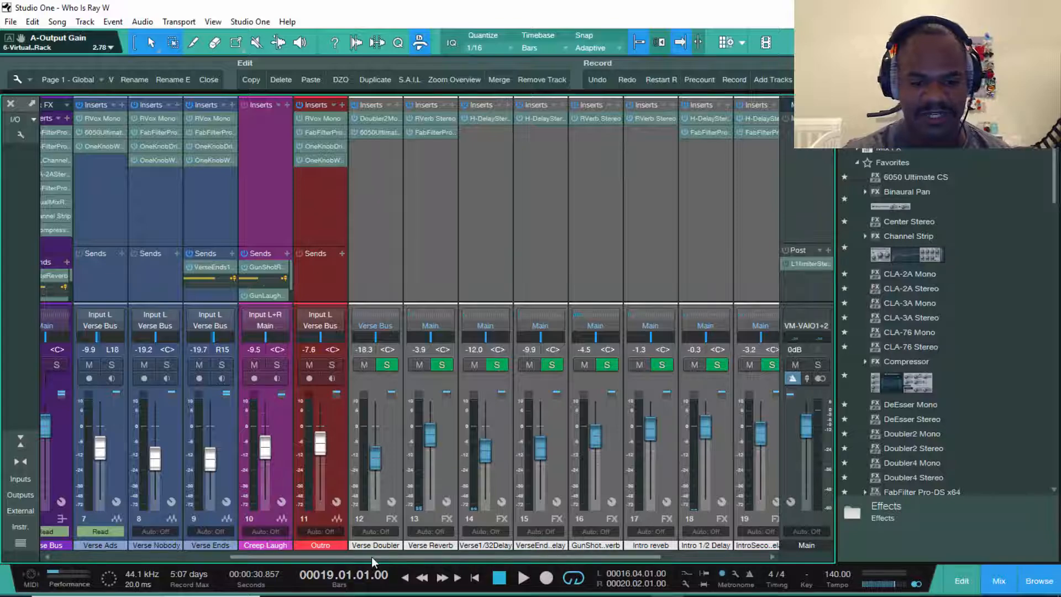
pyautogui.moveTo(372, 558); pyautogui.dragTo(195, 558)
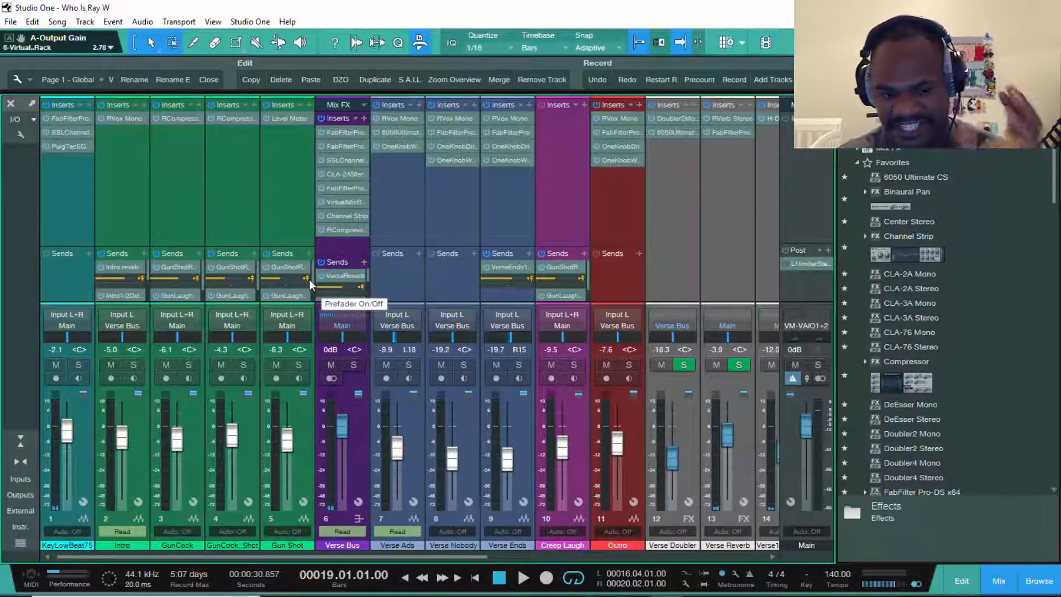
# Reopen the Verse Bus's Virtual Mix Rack, unsolo FG-Bomber so FG-S and Revival are also active, and play the verse loop
pyautogui.click(343, 202)
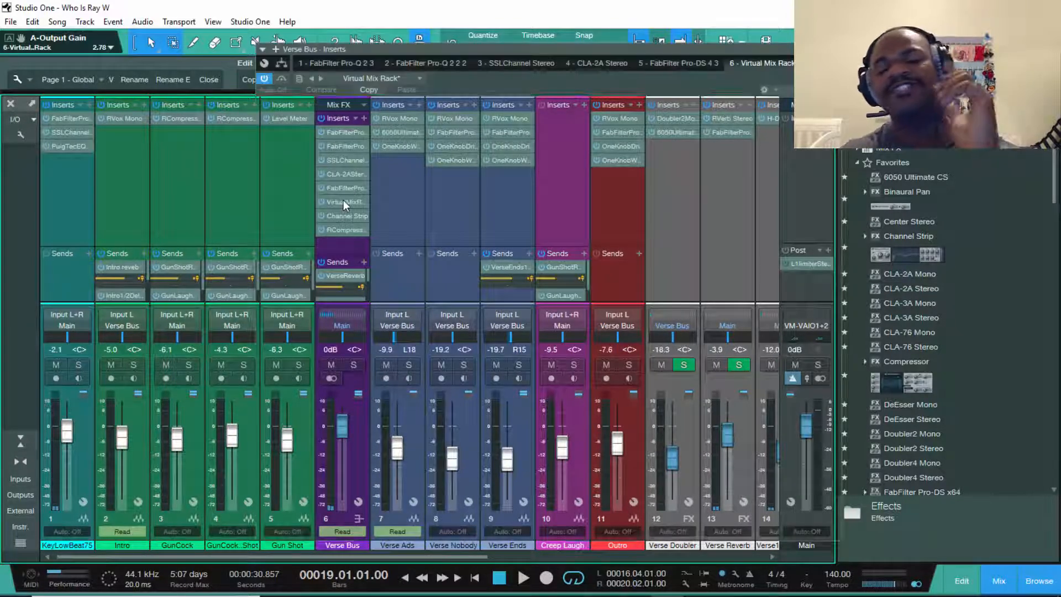
pyautogui.click(401, 138)
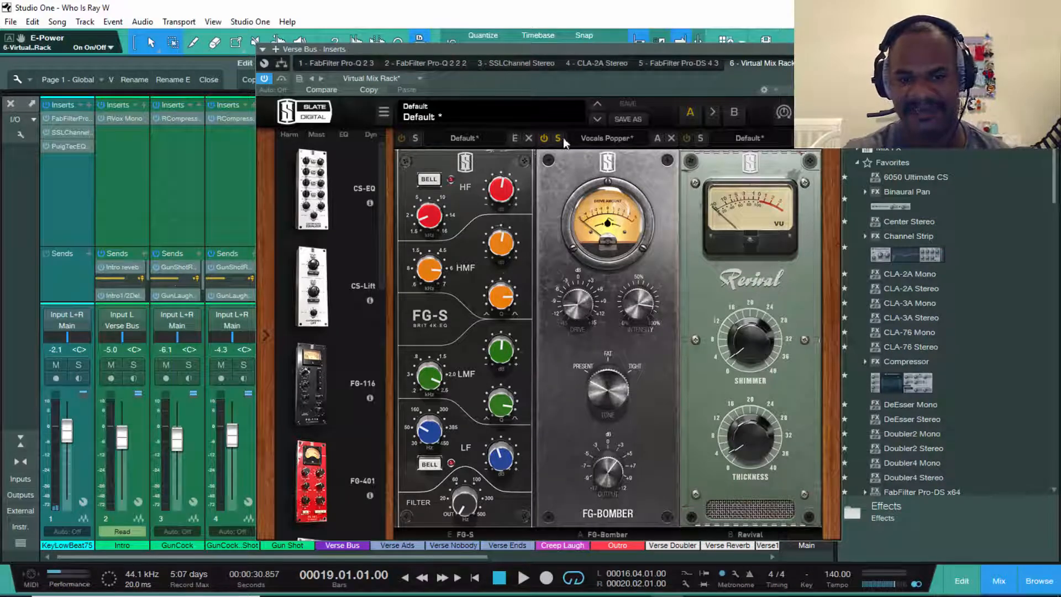
pyautogui.press('space')
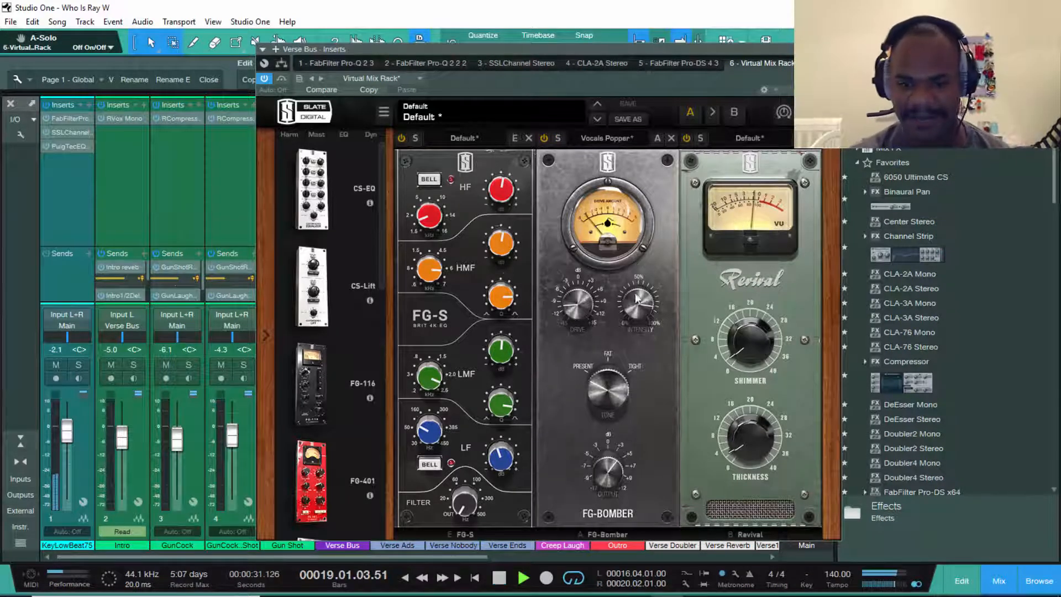
# Compare the playing verse loop twice with the full rack bypassed and active, stop playback and close the rack
pyautogui.click(281, 79)
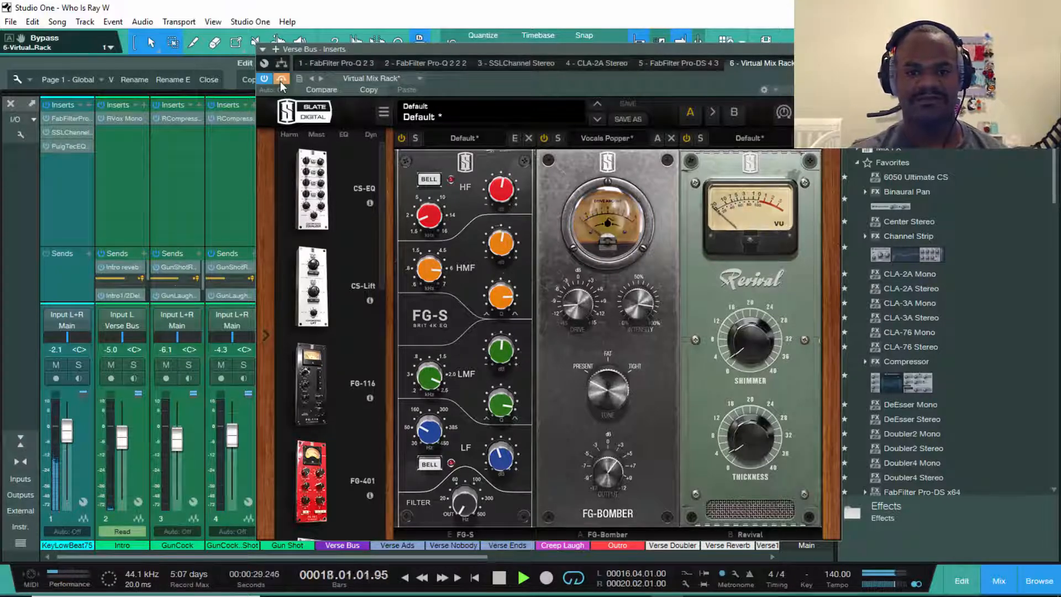
pyautogui.click(282, 79)
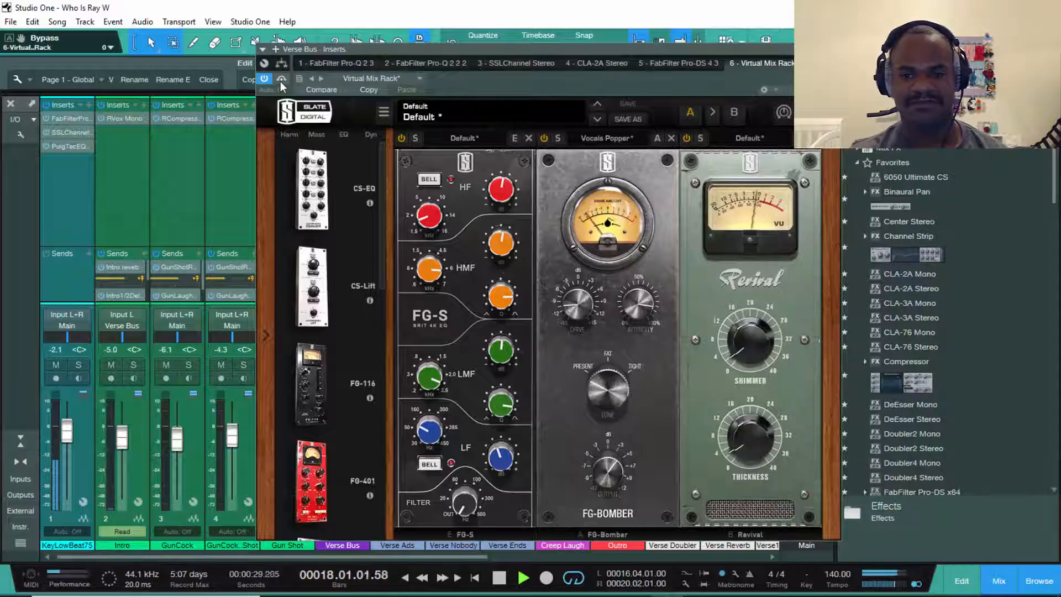
pyautogui.click(282, 80)
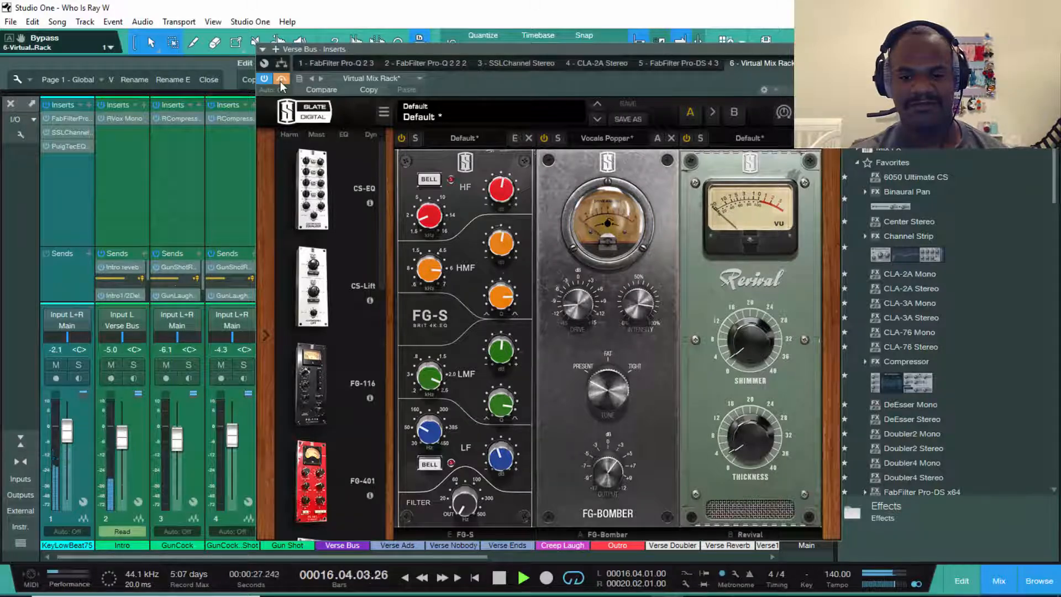
pyautogui.click(281, 80)
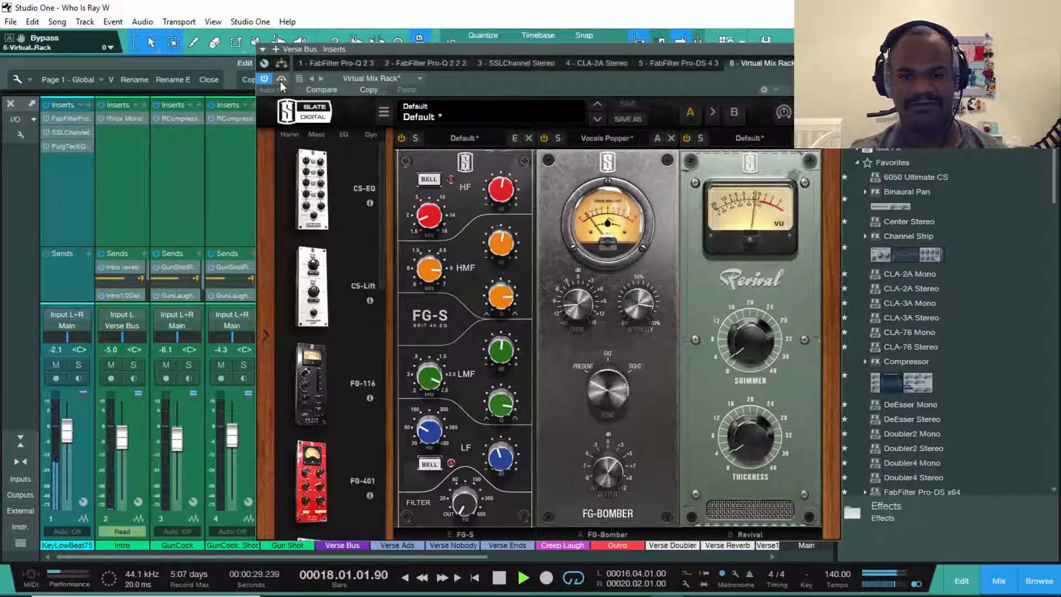
pyautogui.press('space')
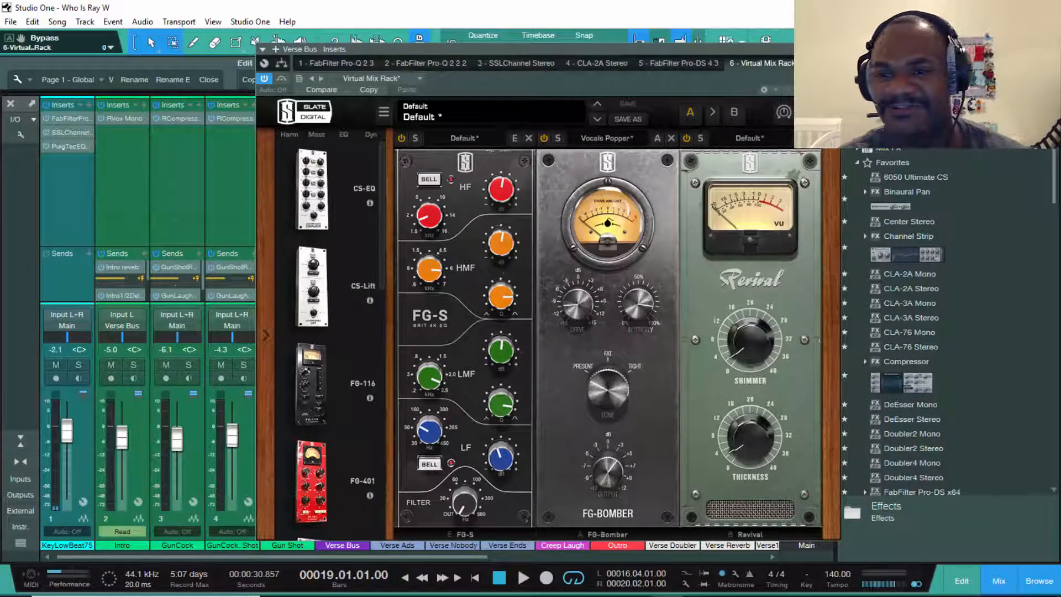
pyautogui.click(833, 49)
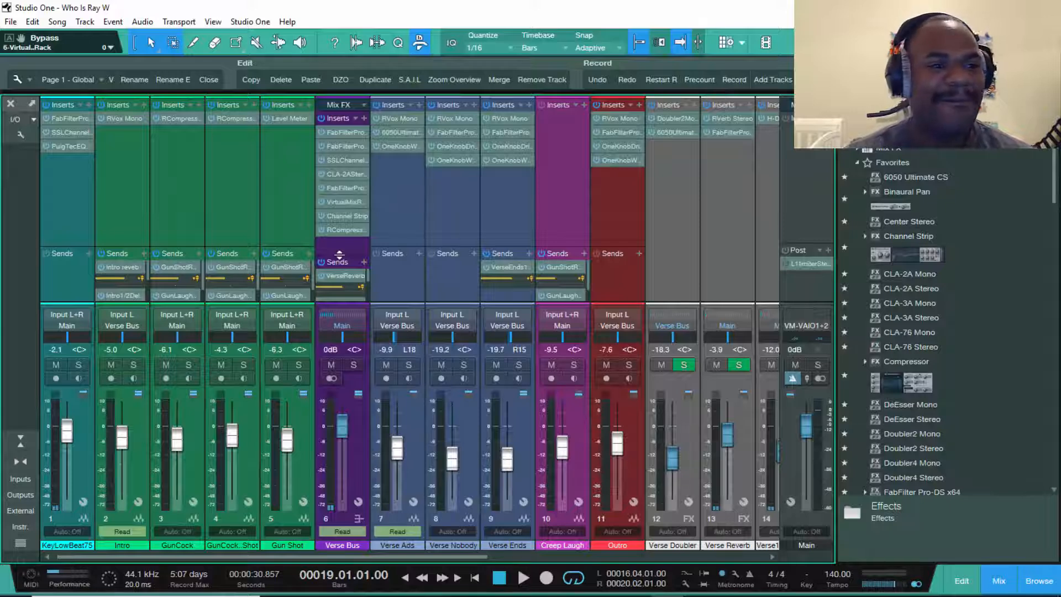